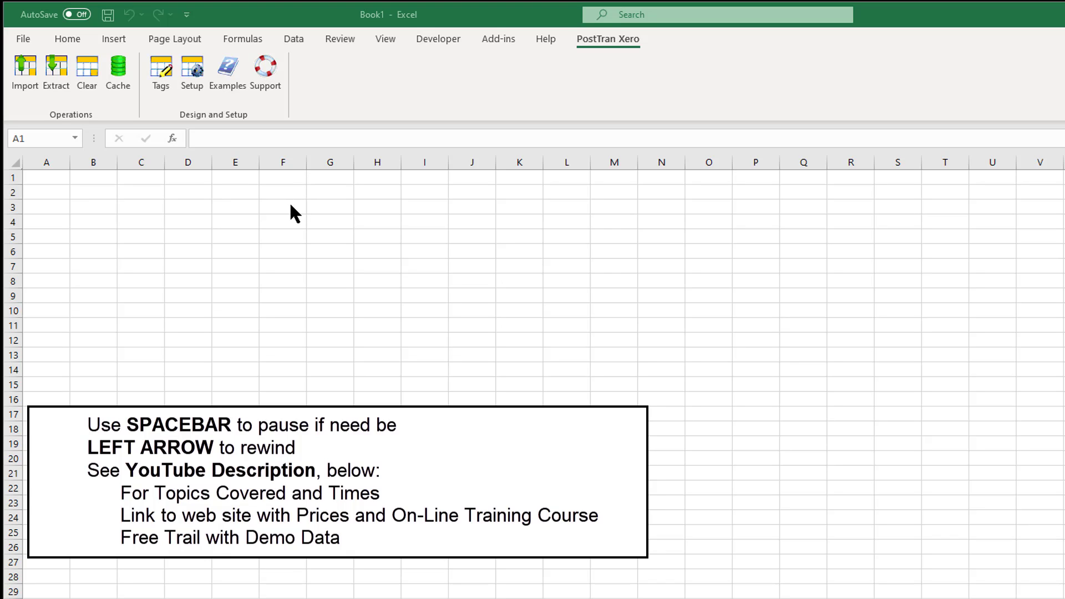
Open the example template "Inclusive of Tax with Payment and creates/updates Contacts" for multiple transactions
left_click(227, 67)
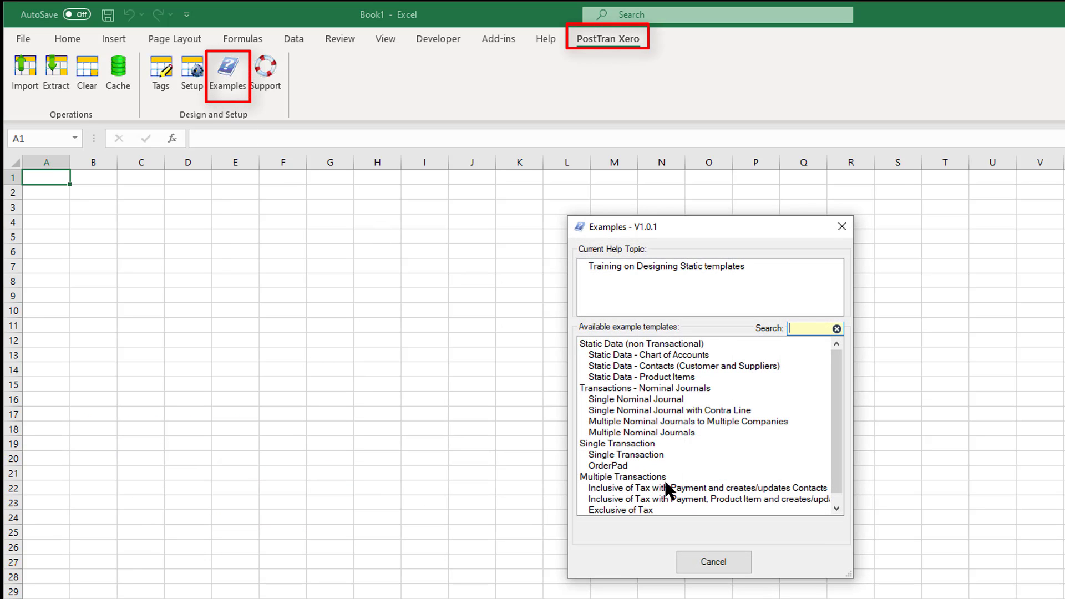
left_click(688, 490)
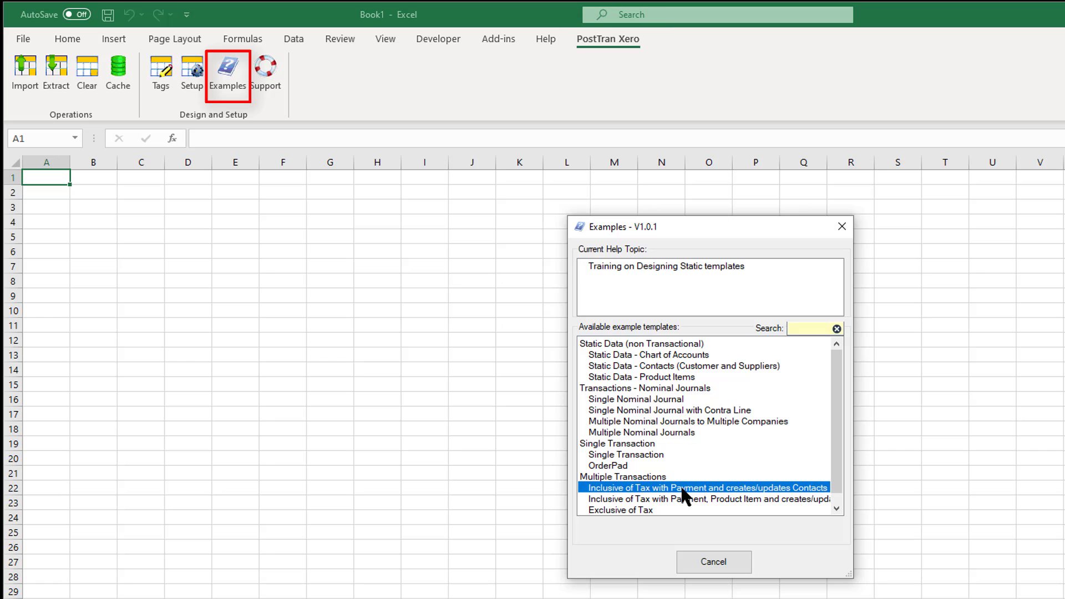
double_click(659, 491)
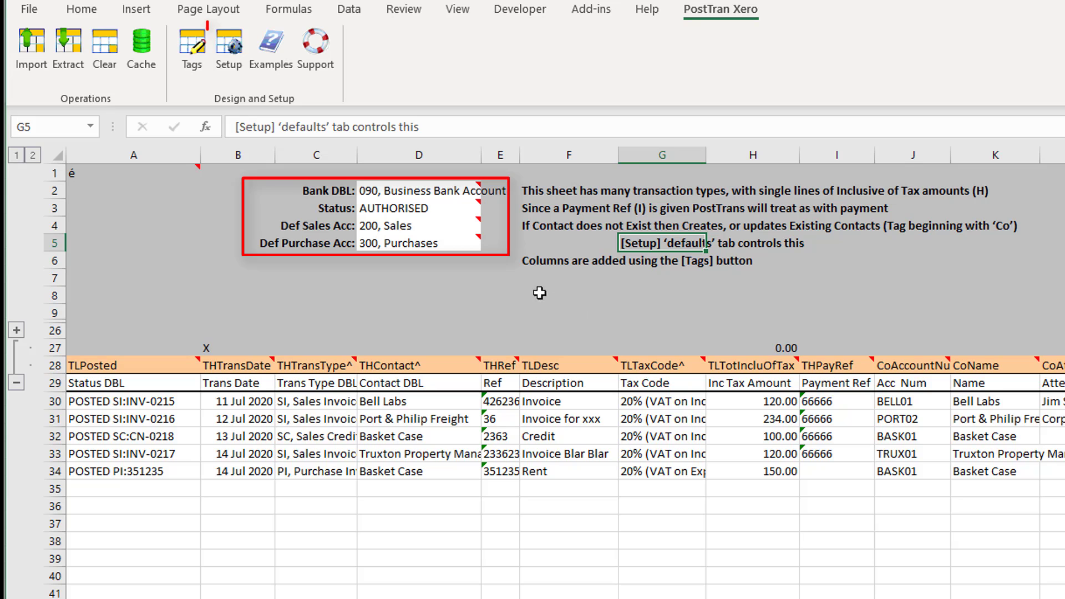
Review the default tax type and contact search mode in the PostTran system setup, keeping the settings as they are
left_click(227, 53)
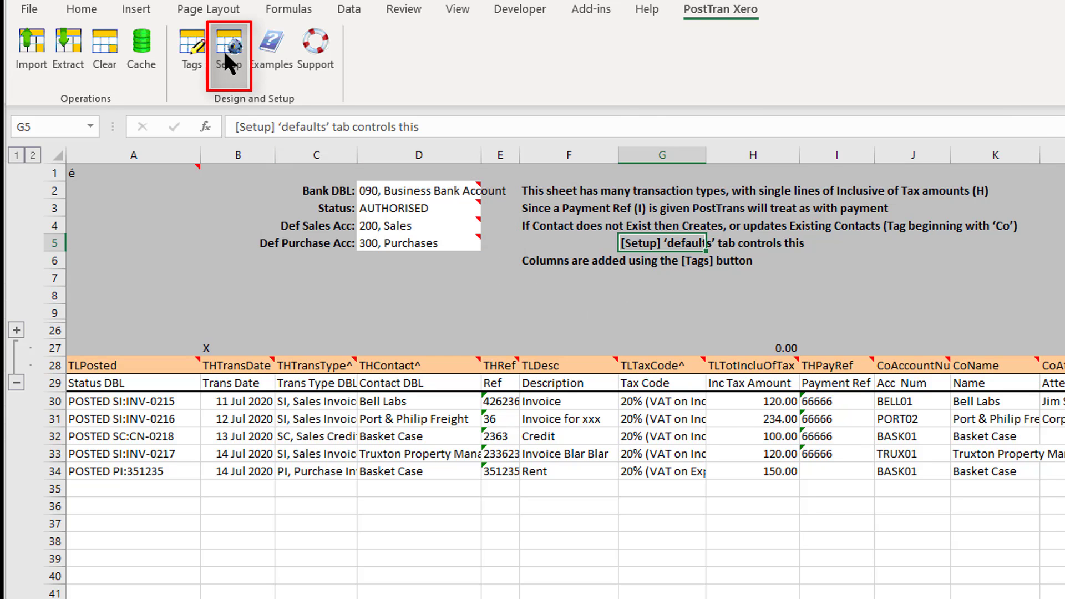
left_click(794, 152)
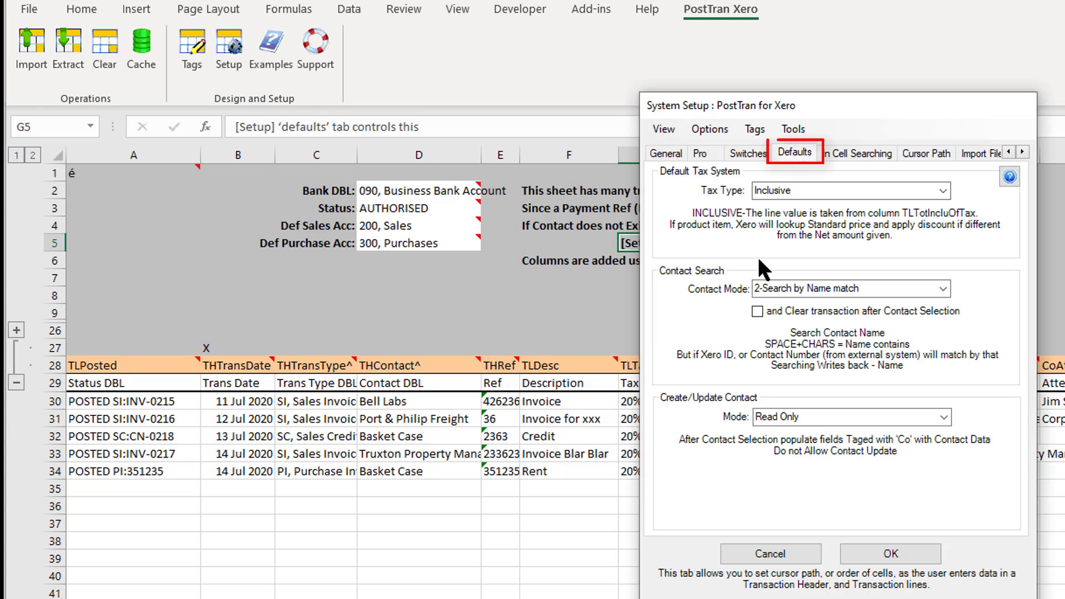
left_click(801, 190)
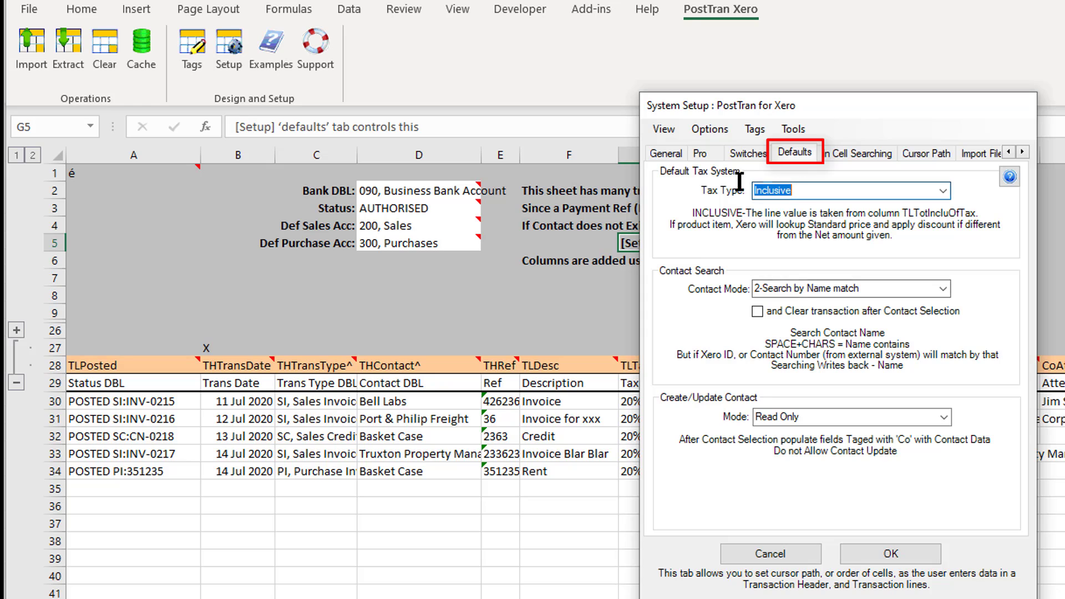
left_click(885, 289)
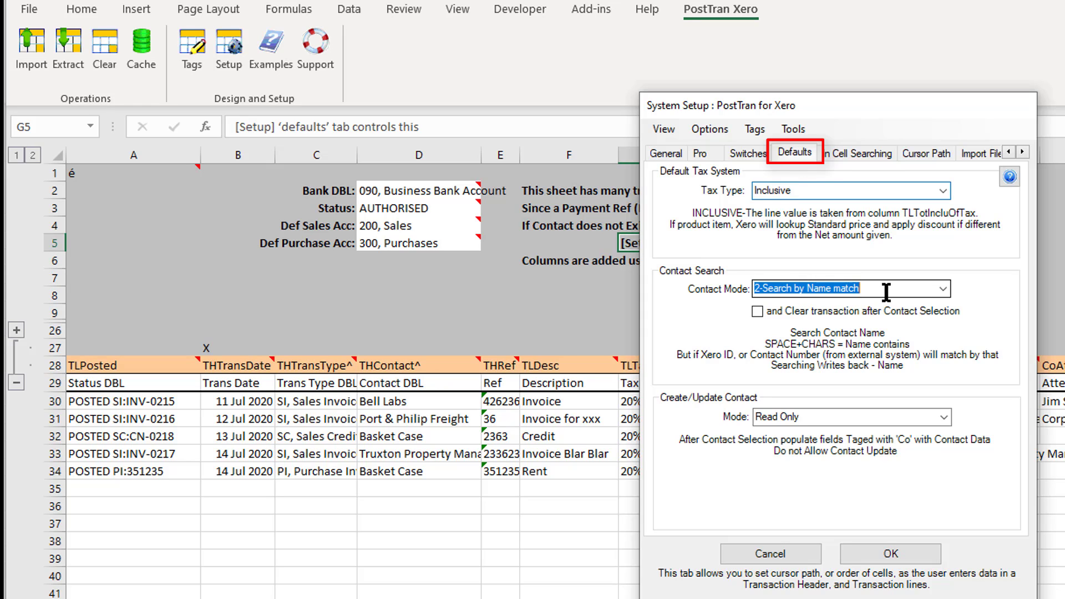
left_click(875, 559)
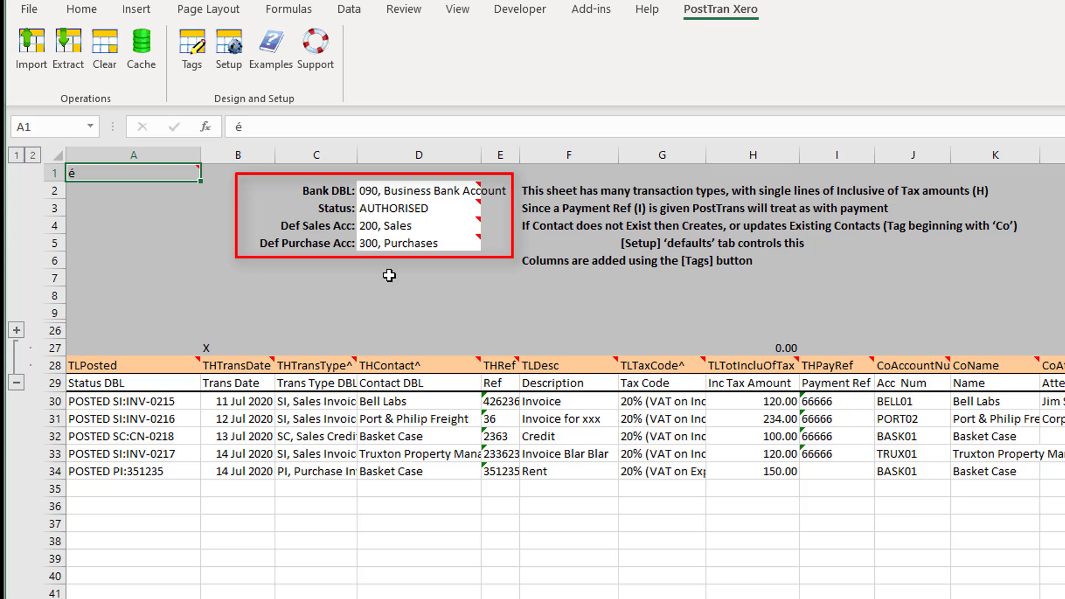
Examine the default bank, status, sales account and purchase account cells in D2 to D5
left_click(396, 190)
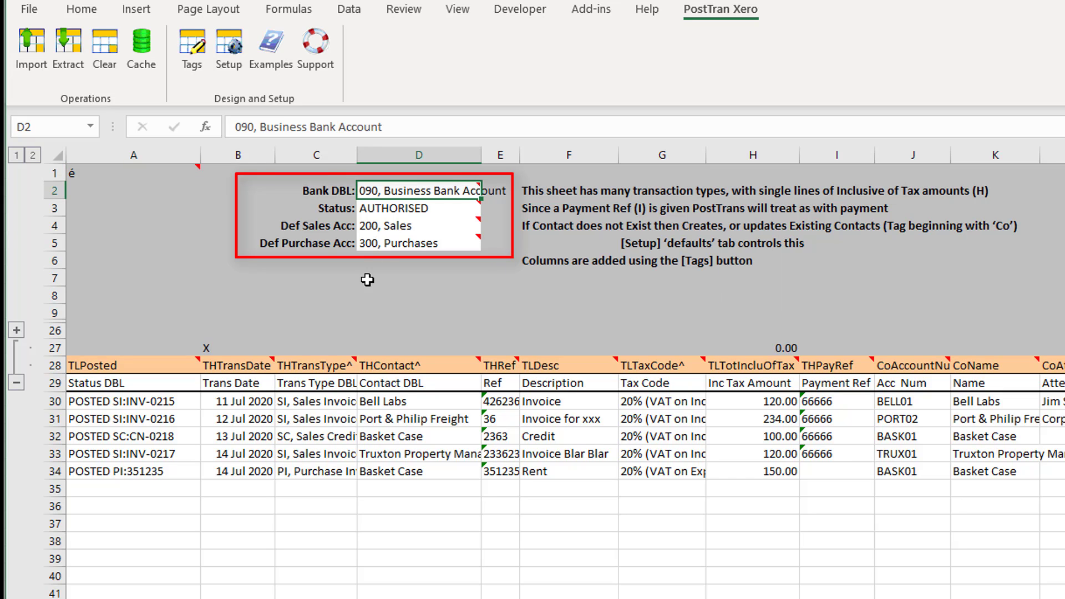
left_click(385, 208)
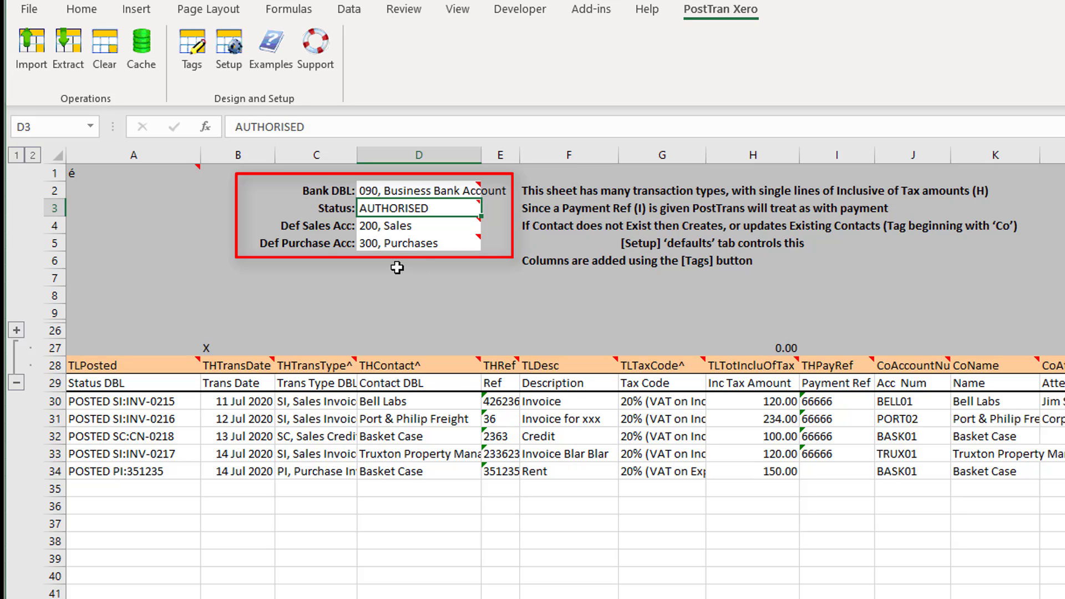
mouse_move(389, 248)
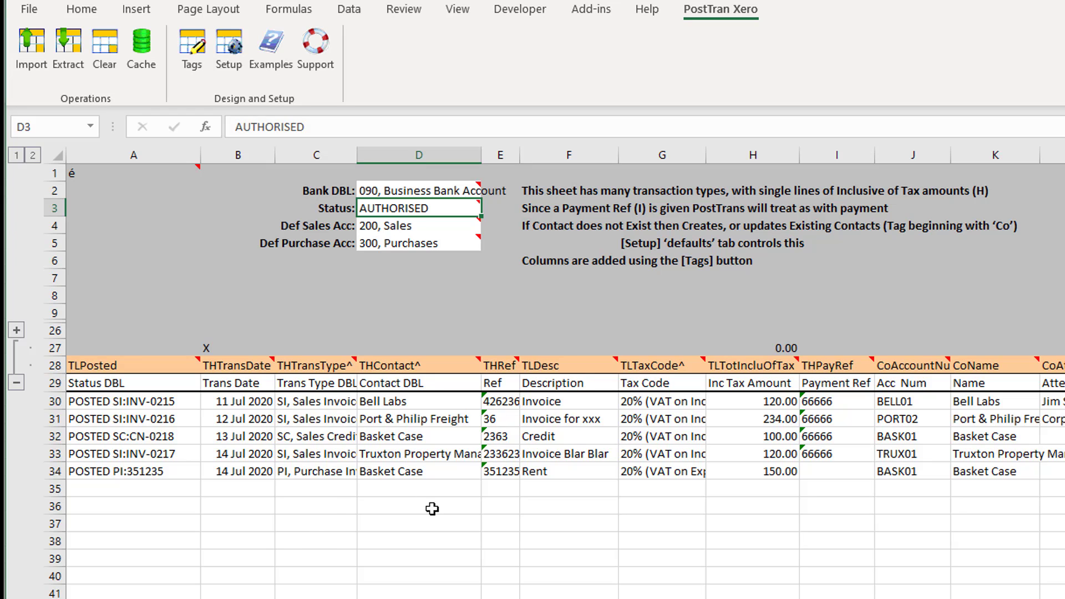
Clear the posted statuses of the five sample transactions in A30 to A34
left_click_drag(139, 401, 141, 471)
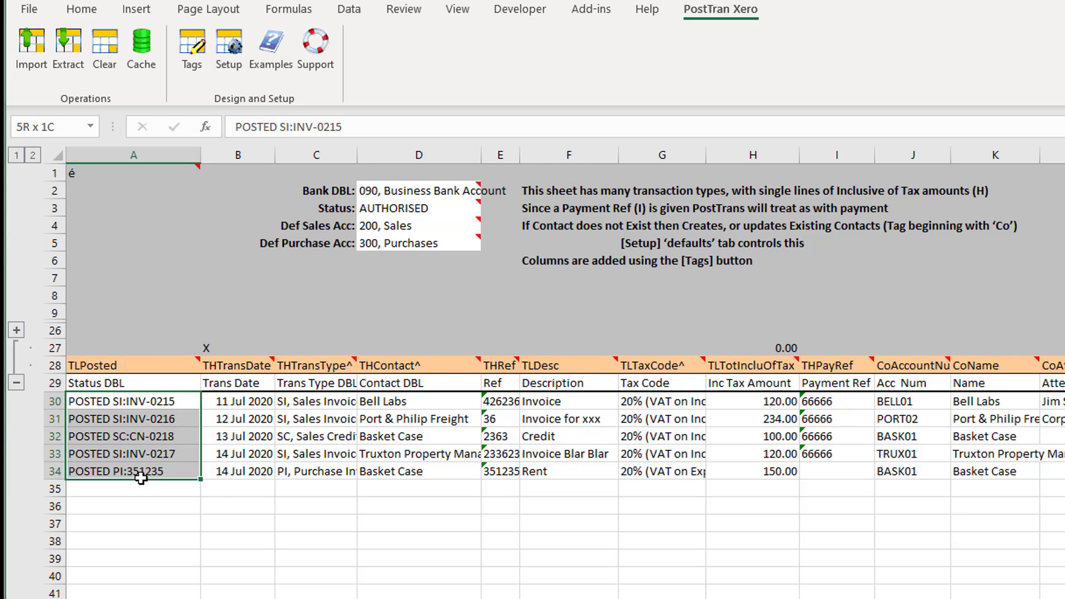
key("Delete")
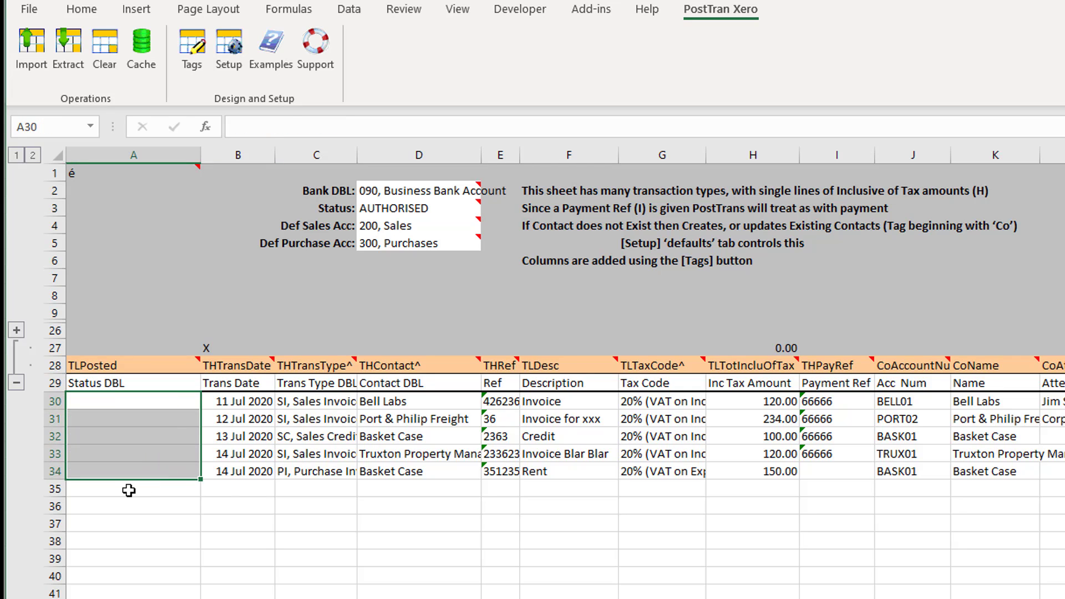
left_click(218, 472)
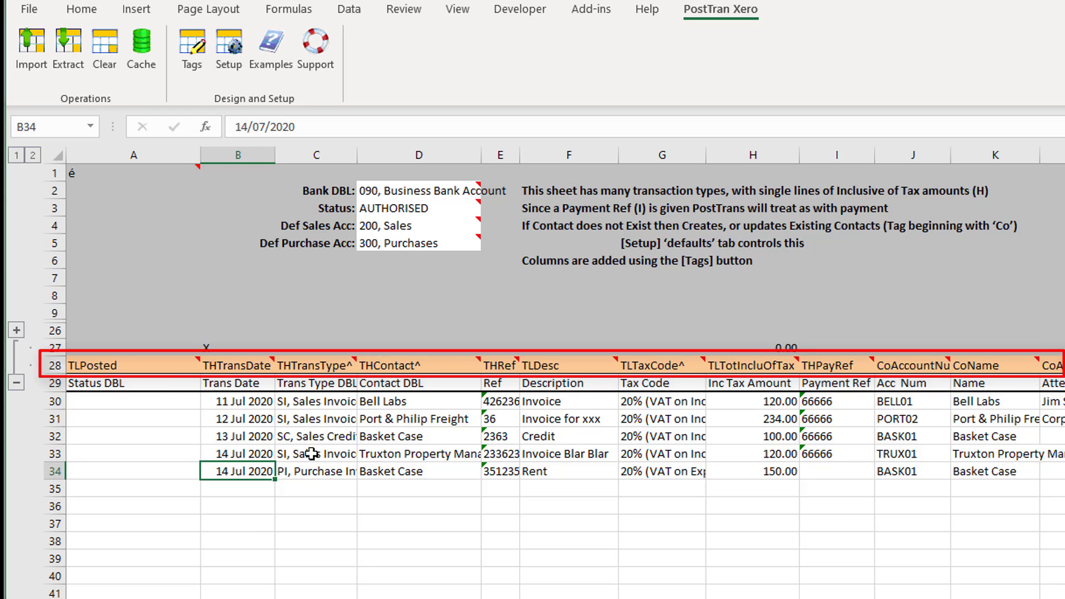
Examine the transaction type and contact columns, along with the contact account number and address fields of the sample rows
left_click(317, 365)
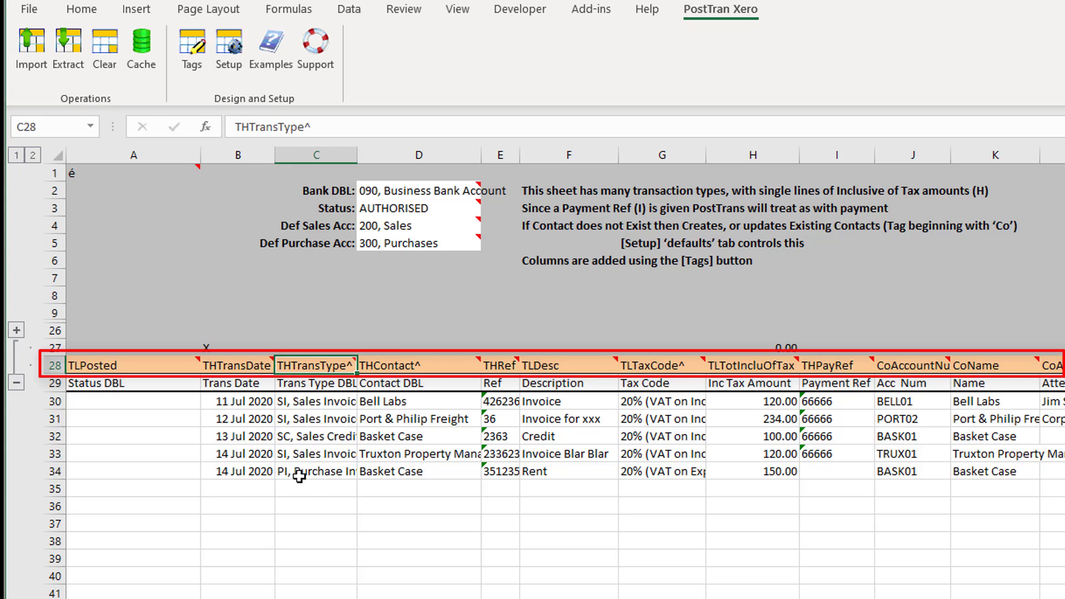
left_click(299, 438)
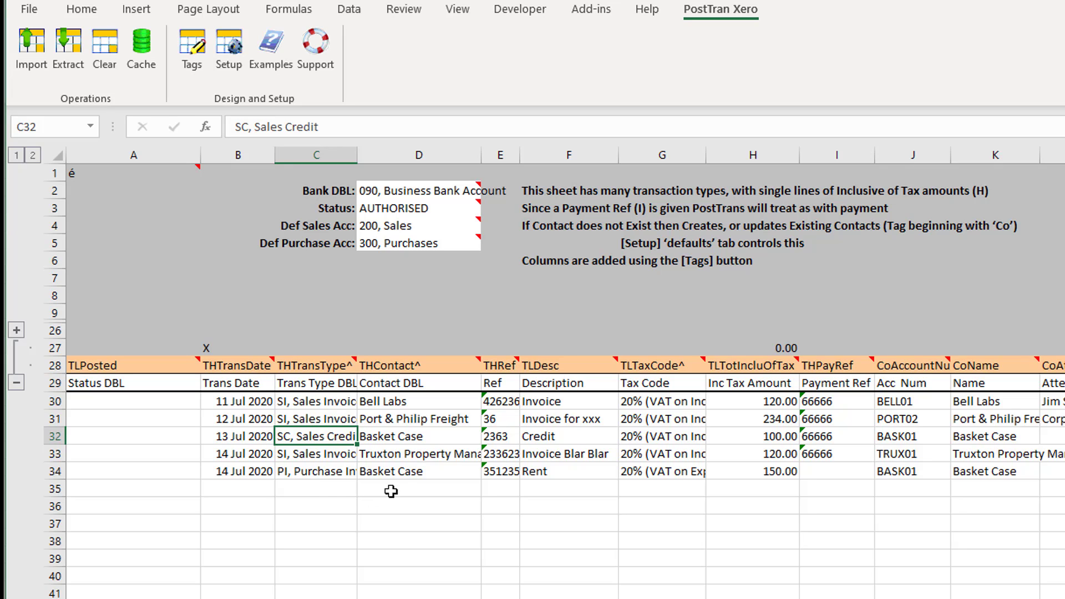
left_click(387, 406)
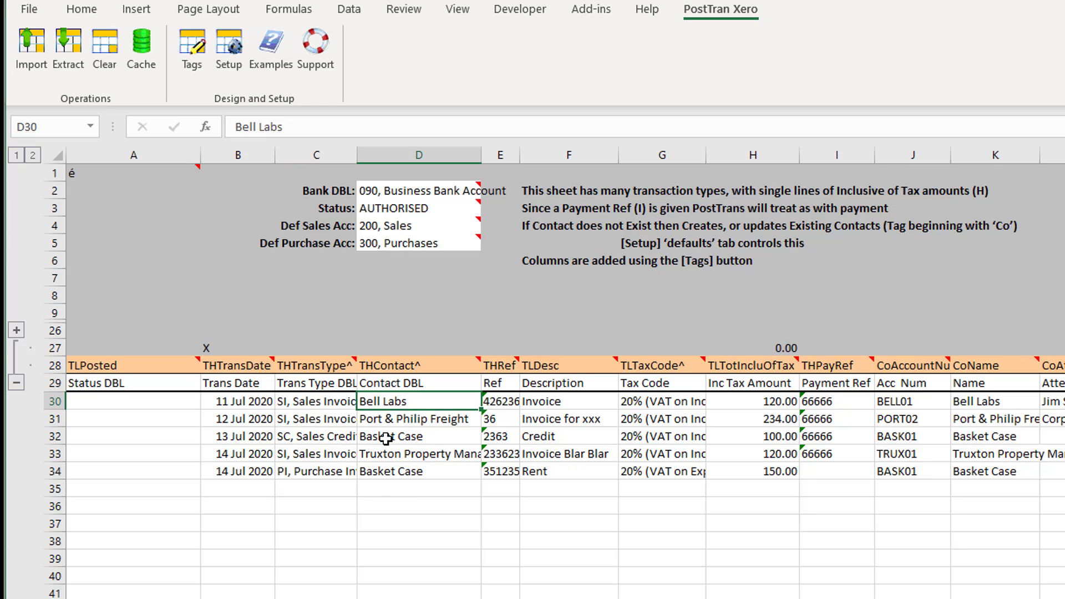
left_click(402, 476)
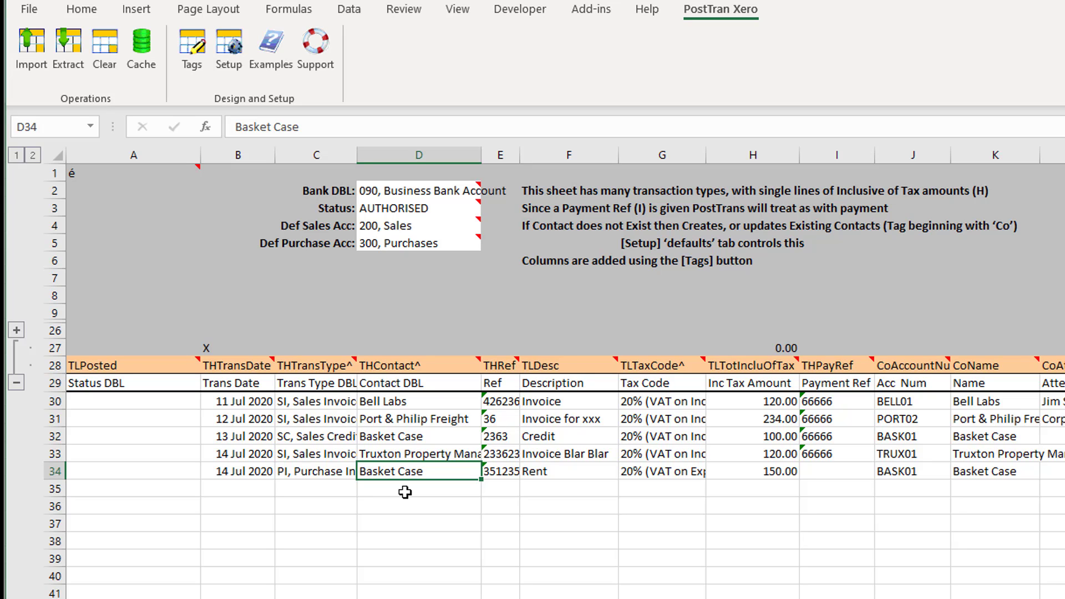
left_click_drag(916, 400, 908, 471)
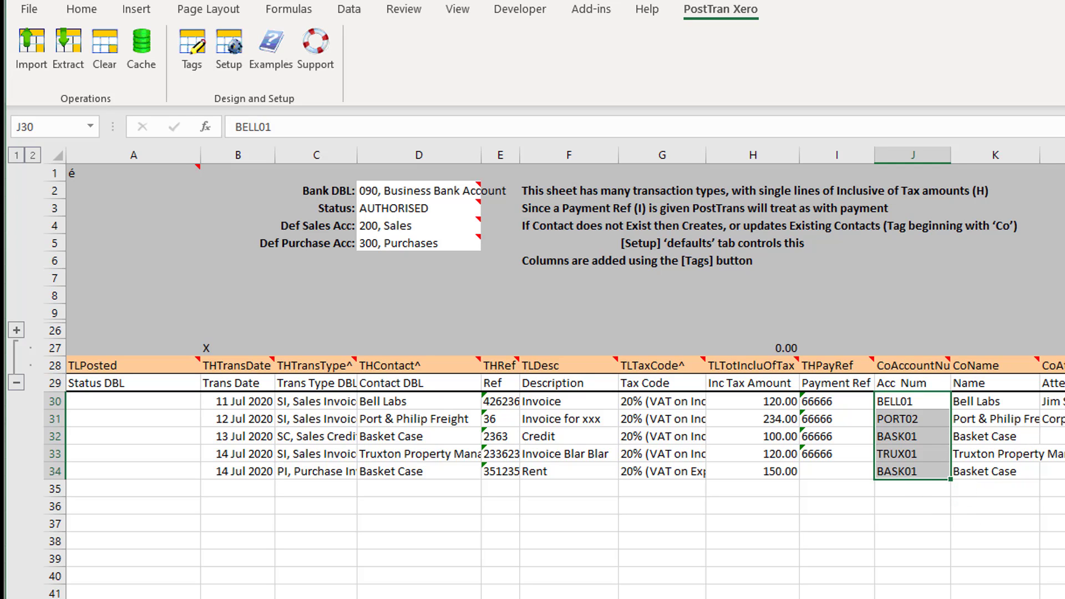
left_click(1064, 419)
key("Left")
key("Left")
key("Left")
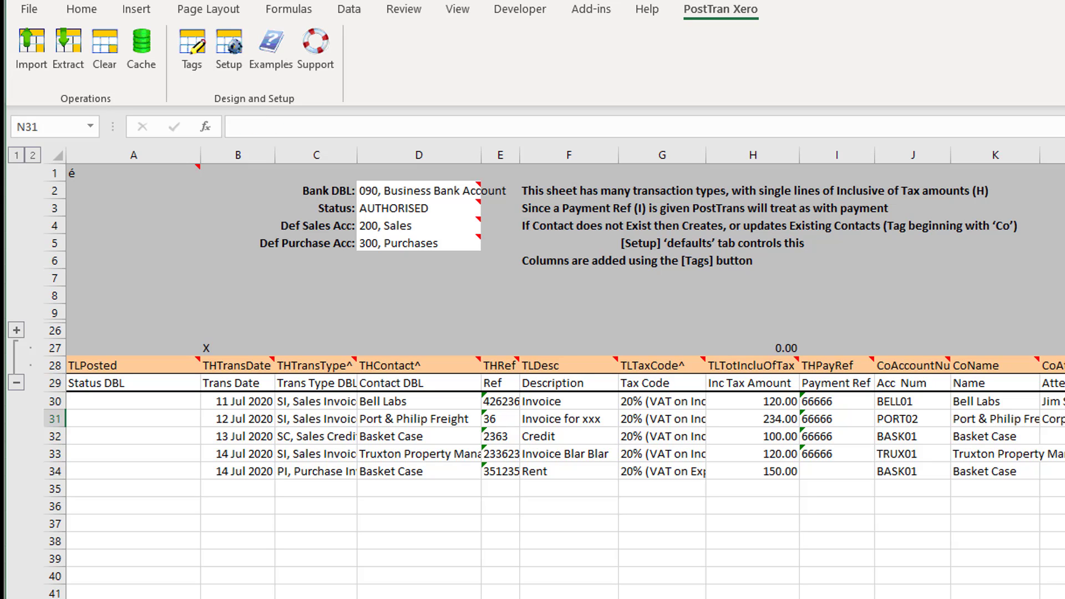
key("Left")
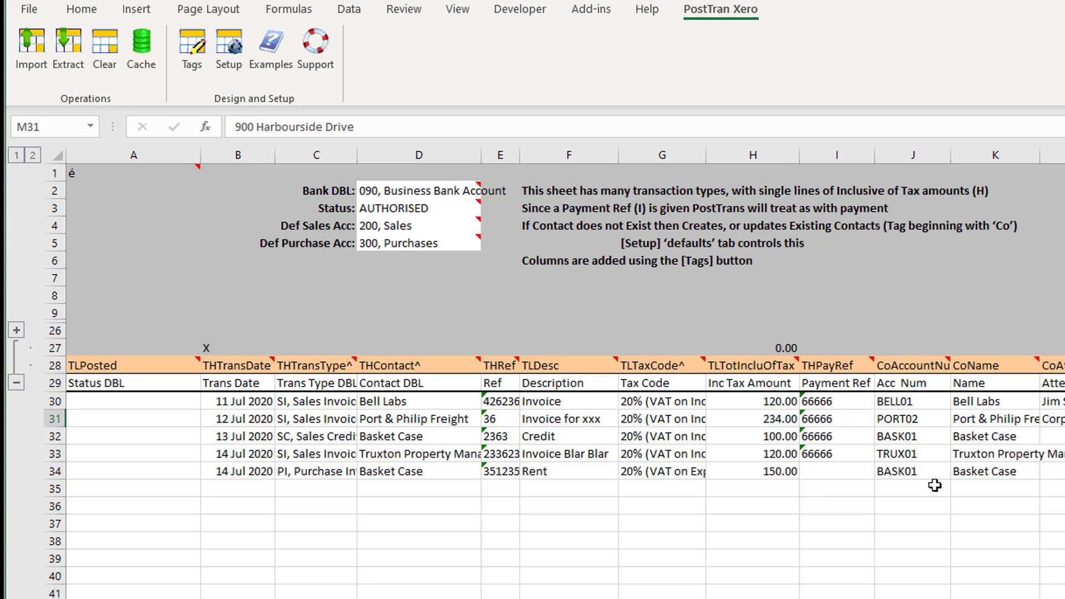
Examine the reference, description, tax code, tax-inclusive amount and payment reference columns of the sample transactions
left_click_drag(499, 403, 502, 475)
left_click(554, 405)
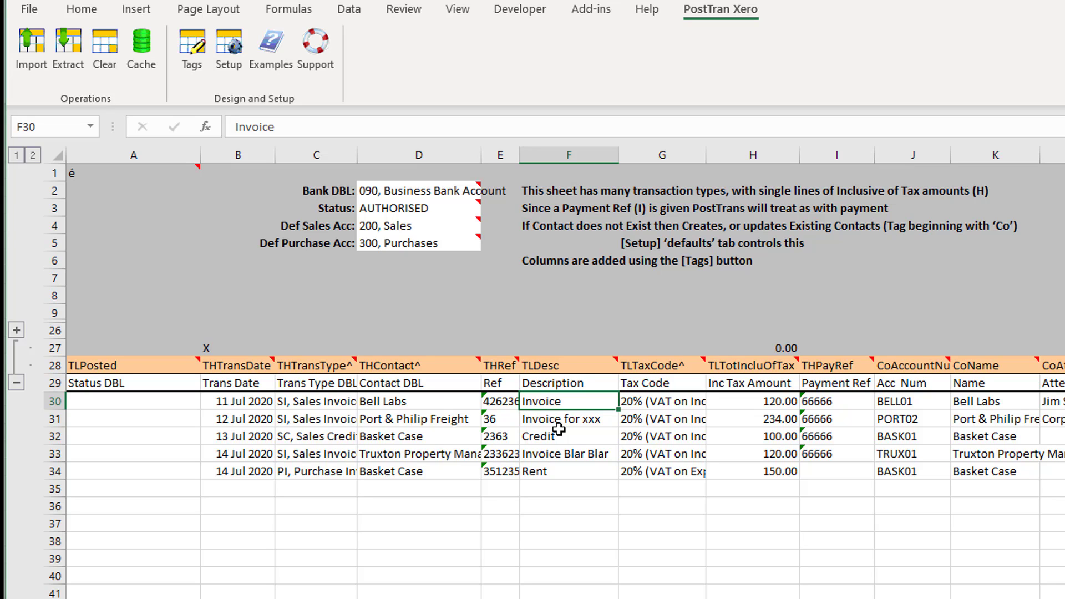
left_click(651, 408)
left_click(760, 408)
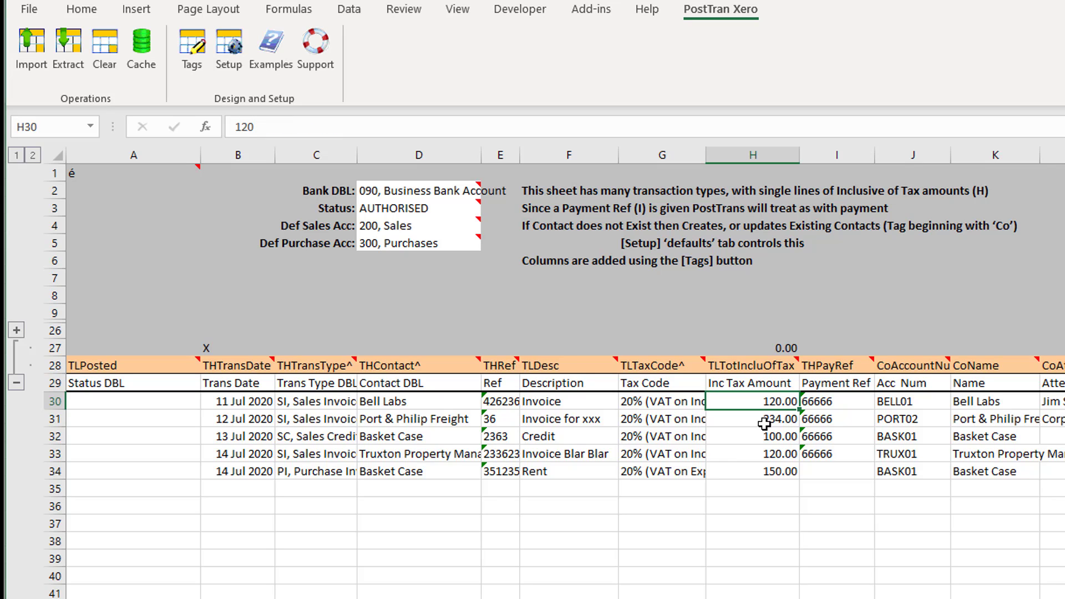
left_click(839, 401)
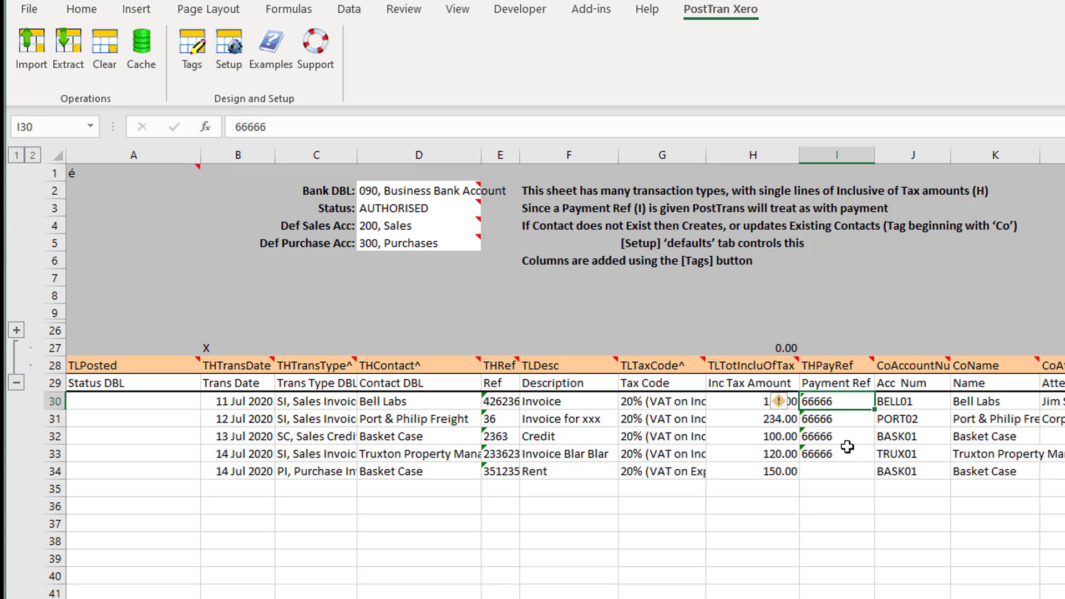
left_click(842, 431)
left_click(843, 405)
Go over the contact entries in column D and the date, type, contact and reference cells of row 30
left_click_drag(382, 401, 392, 468)
left_click(390, 491)
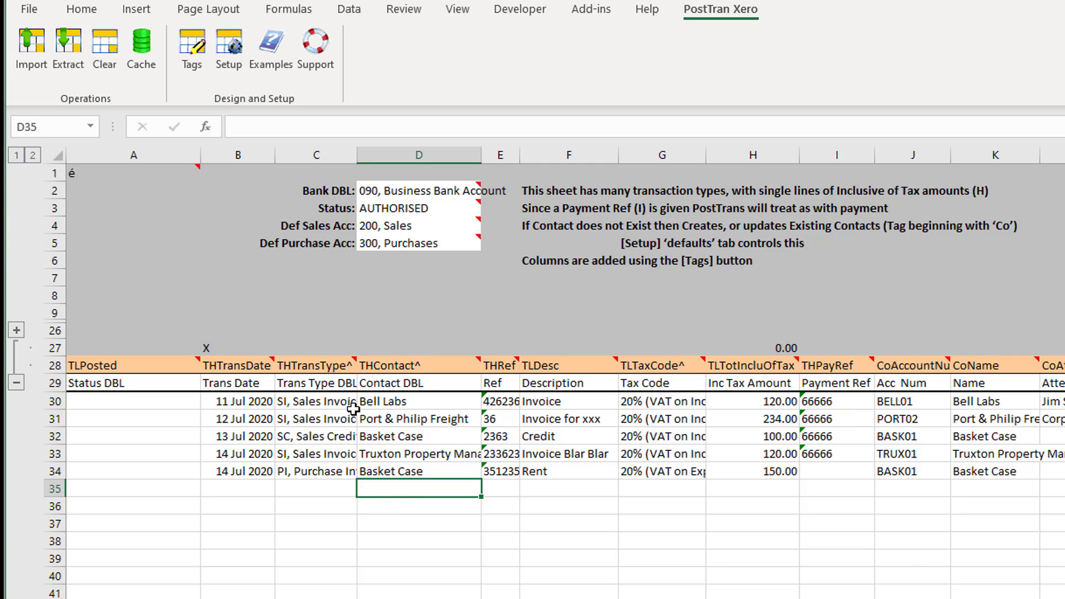
left_click(245, 408)
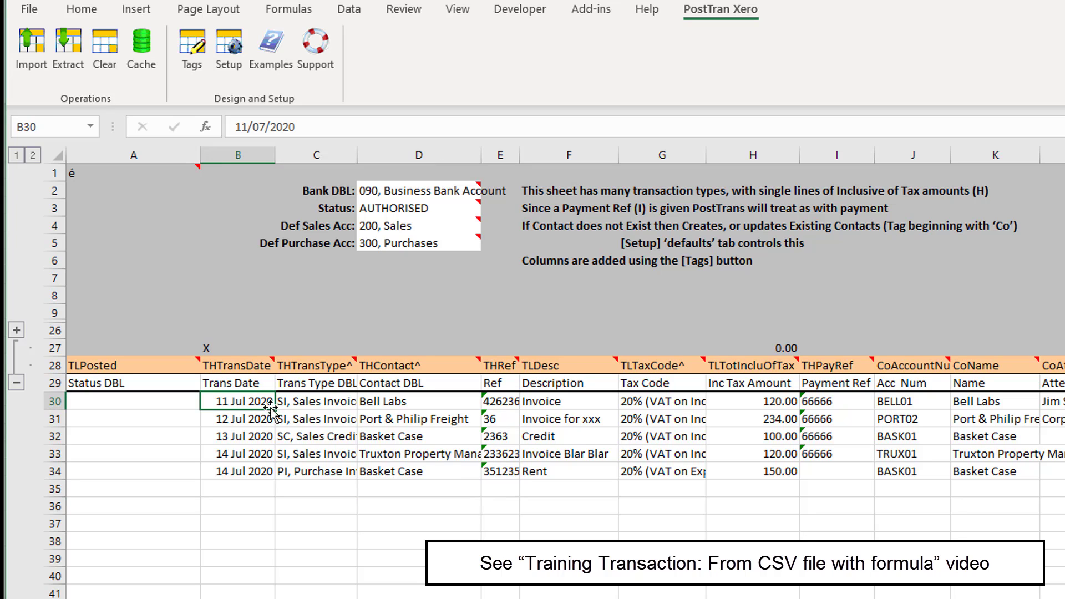
left_click(326, 403)
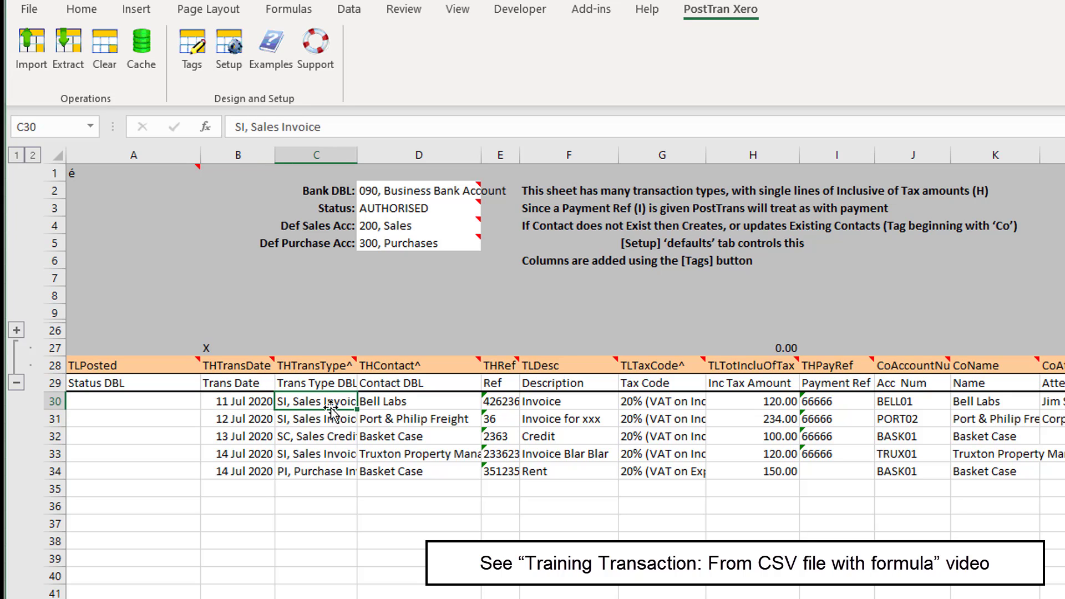
left_click(405, 404)
left_click(502, 402)
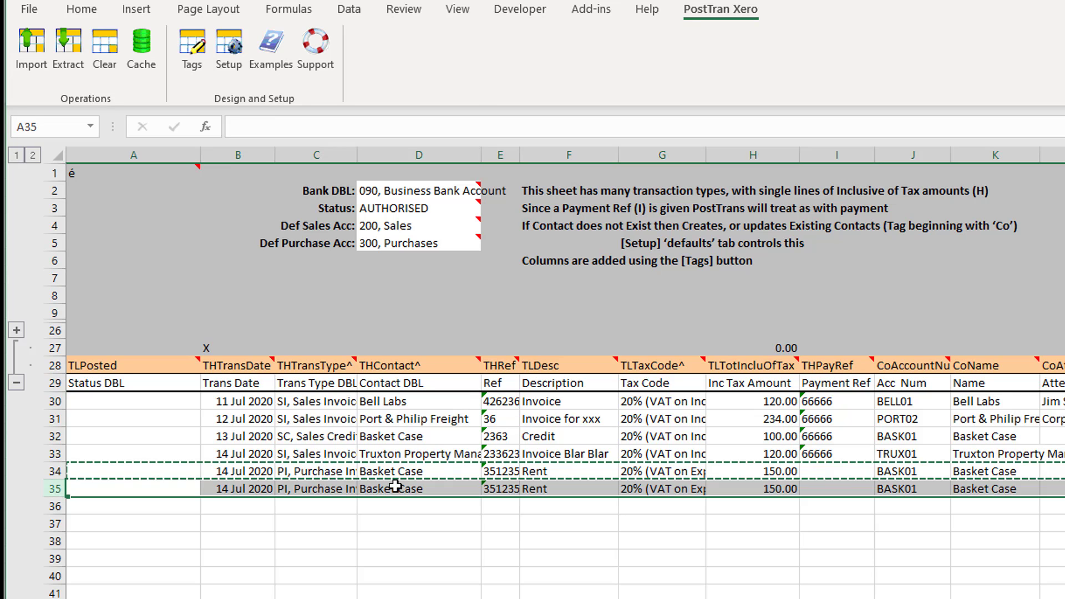
Set the description of the duplicated purchase invoice line in row 35 to Rent2 and its tax-inclusive amount to 130, then select both rent amounts
left_click(376, 487)
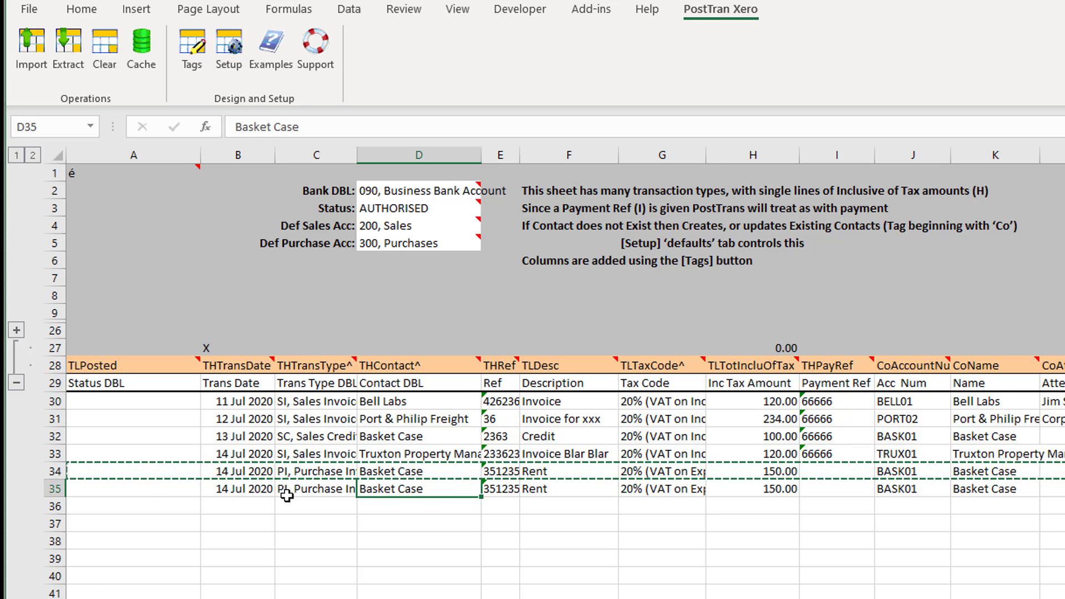
left_click(534, 489)
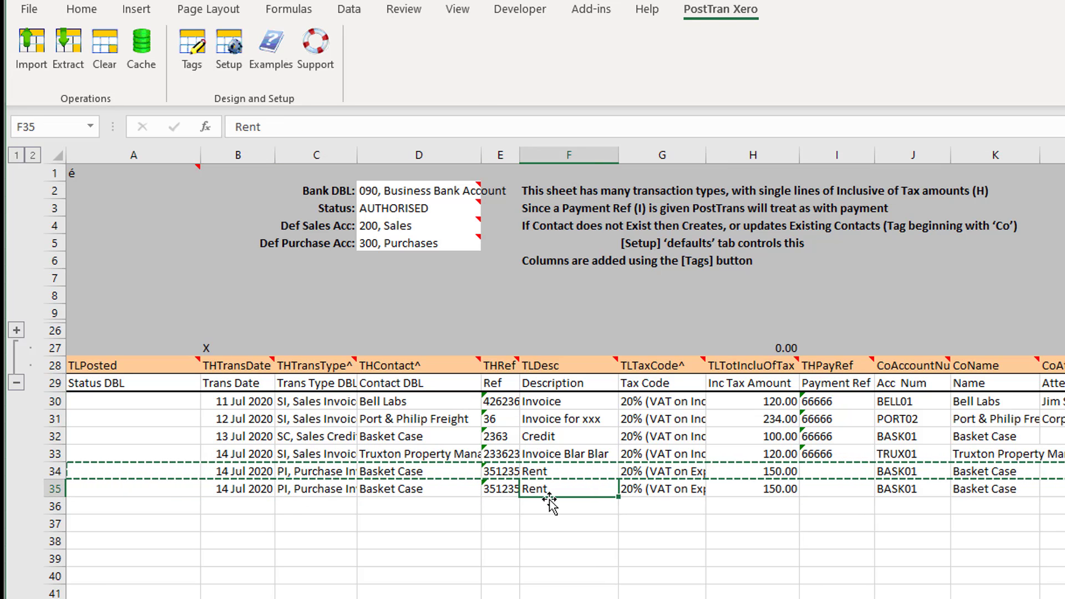
type("Rent2")
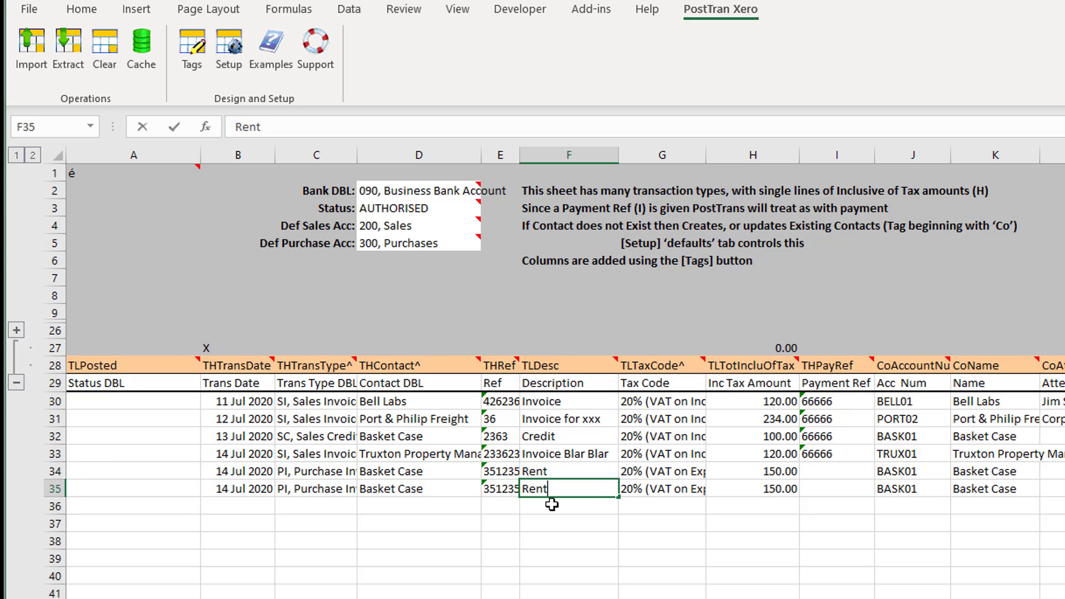
key("Return")
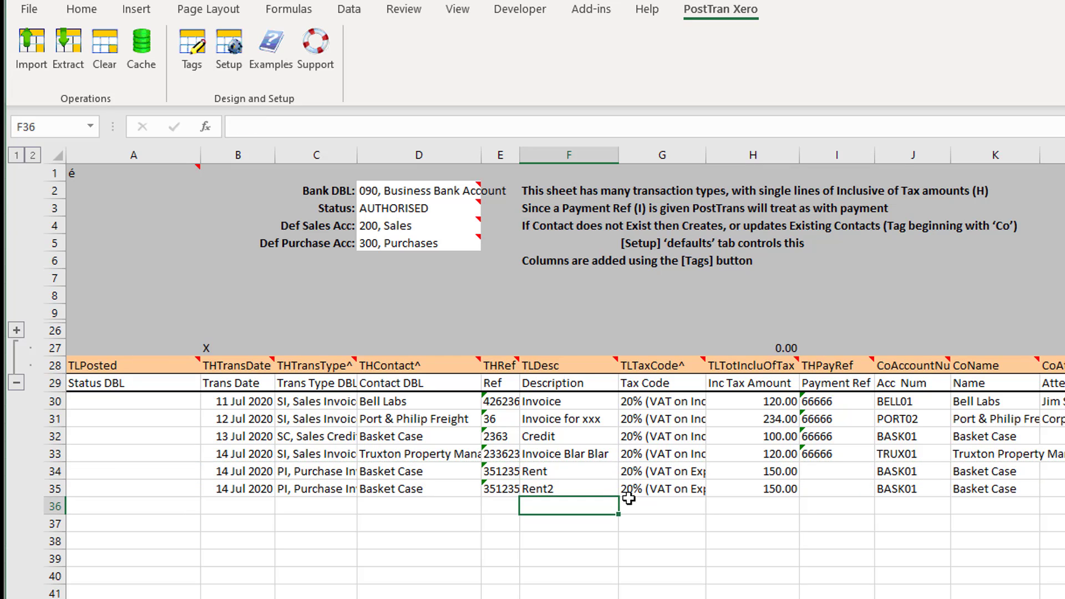
left_click(783, 495)
type("130")
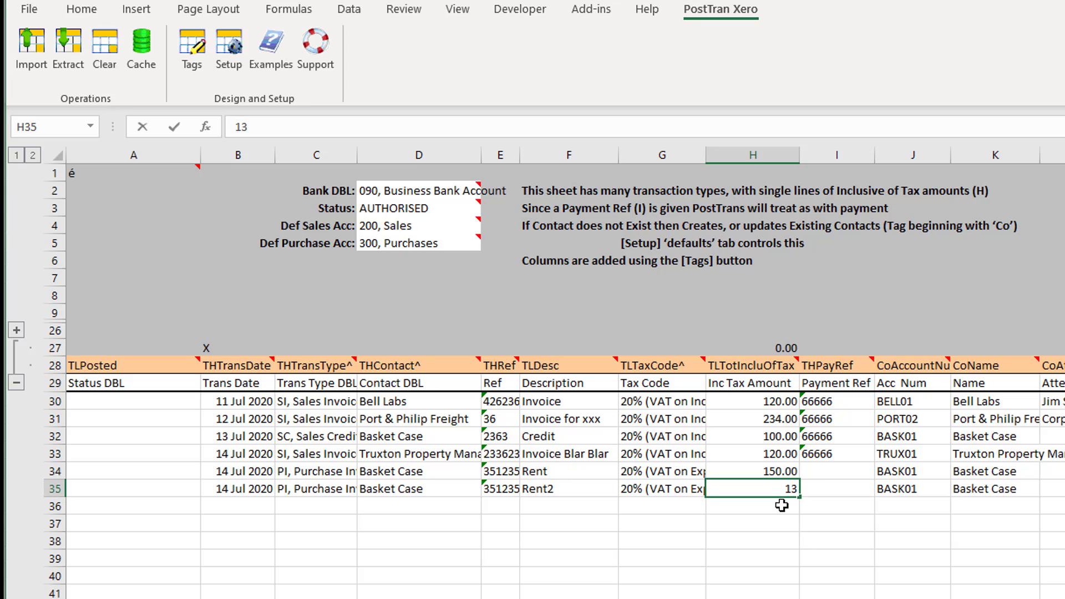
left_click(780, 472)
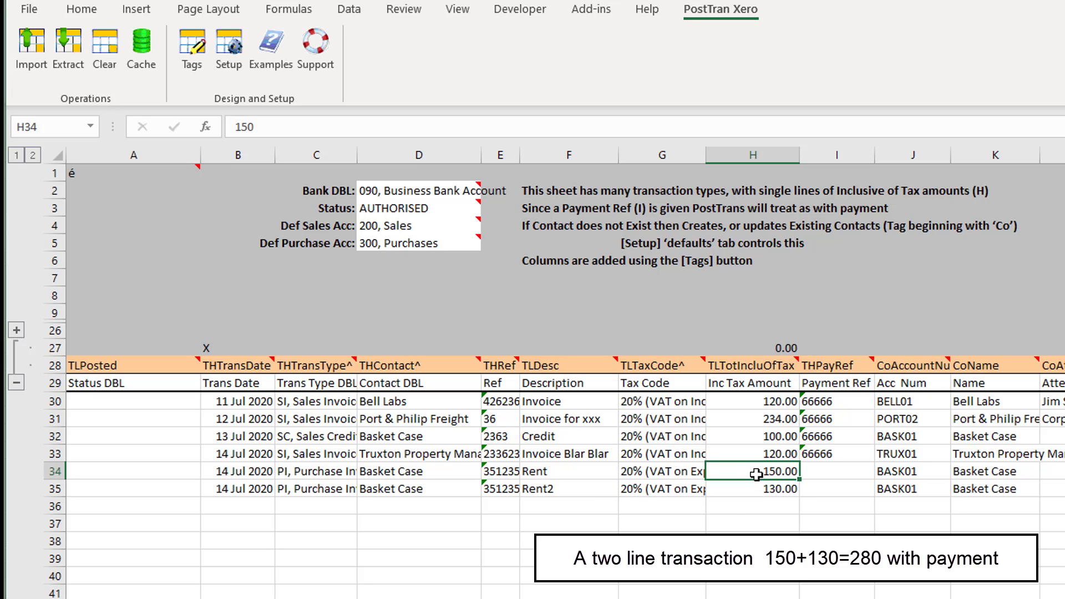
left_click_drag(756, 472, 761, 492)
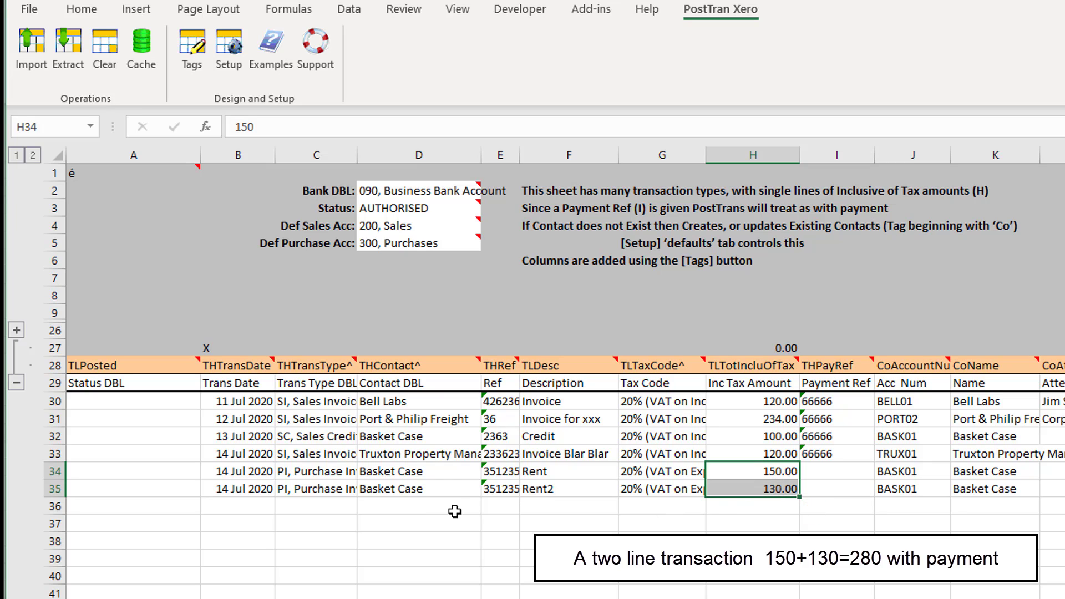
Compare the date, type, contact, reference and description cells of the purchase invoice lines in rows 34 and 35
left_click(54, 489)
right_click(54, 489)
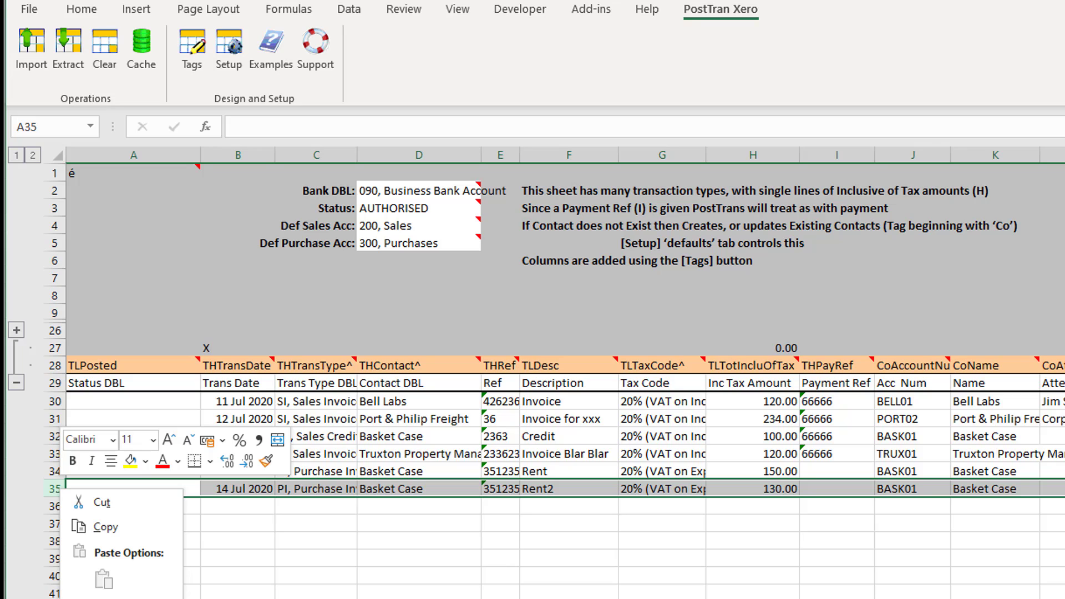
left_click(341, 467)
left_click_drag(244, 471, 599, 471)
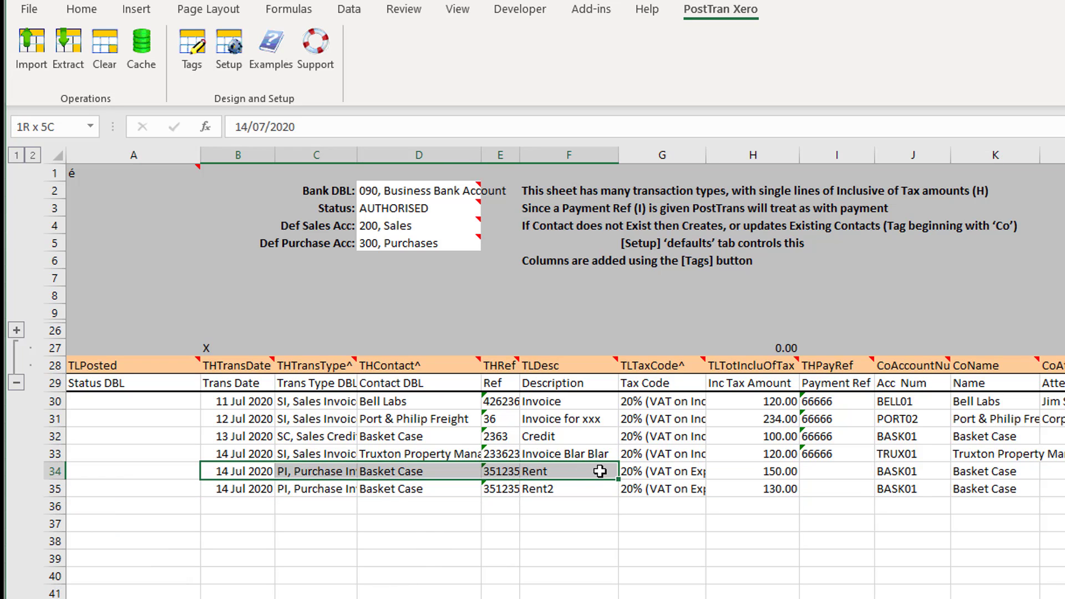
left_click(571, 489)
left_click(401, 491)
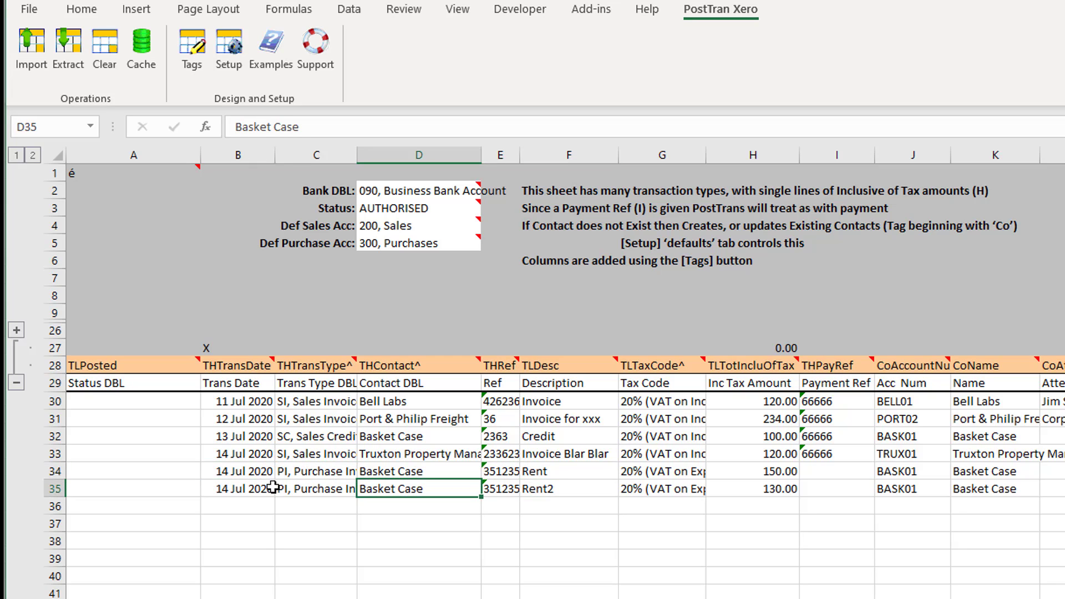
left_click(272, 487)
Clear the contents of the second purchase invoice line, Rent2, in row 35
left_click(55, 488)
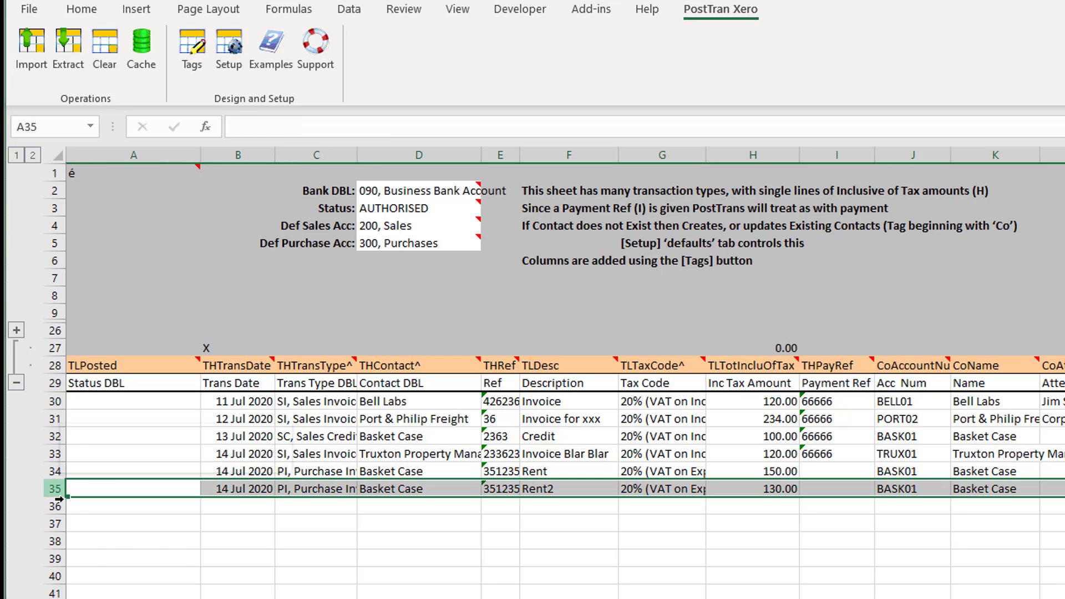
right_click(60, 488)
left_click(106, 598)
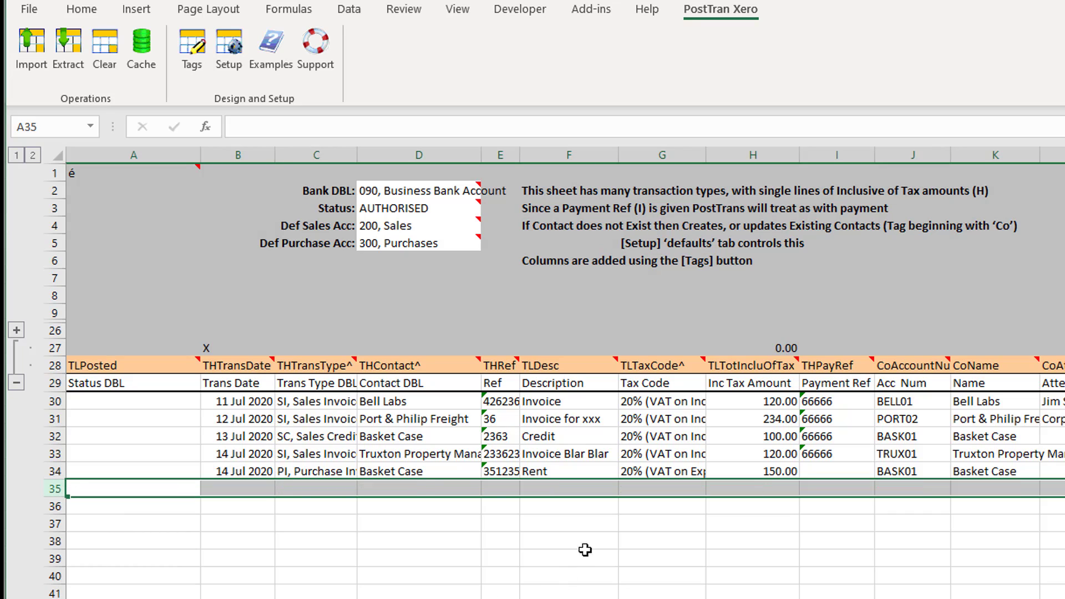
left_click(585, 544)
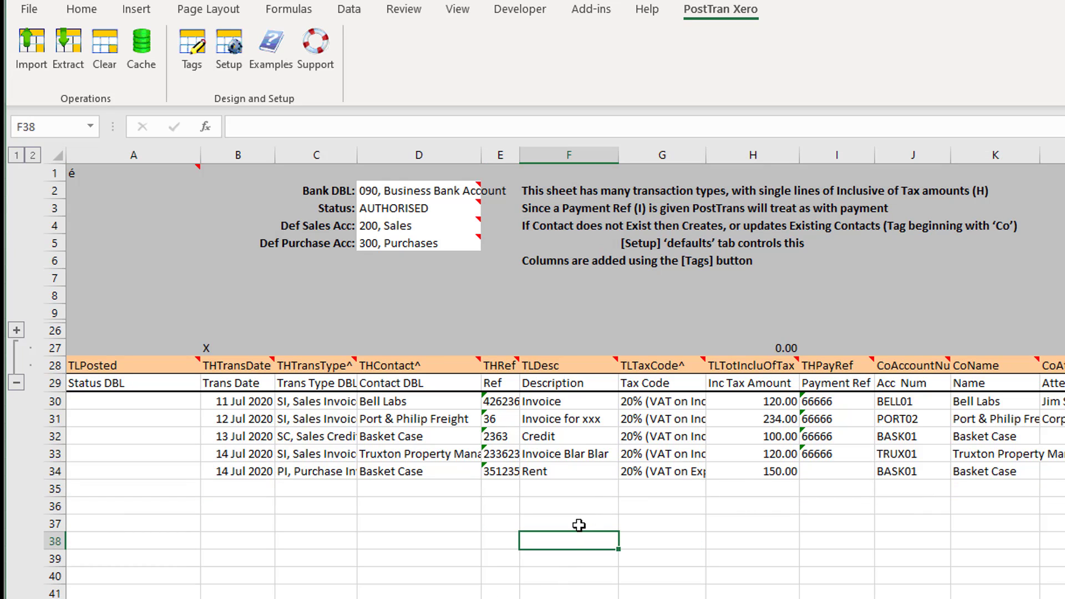
left_click(294, 493)
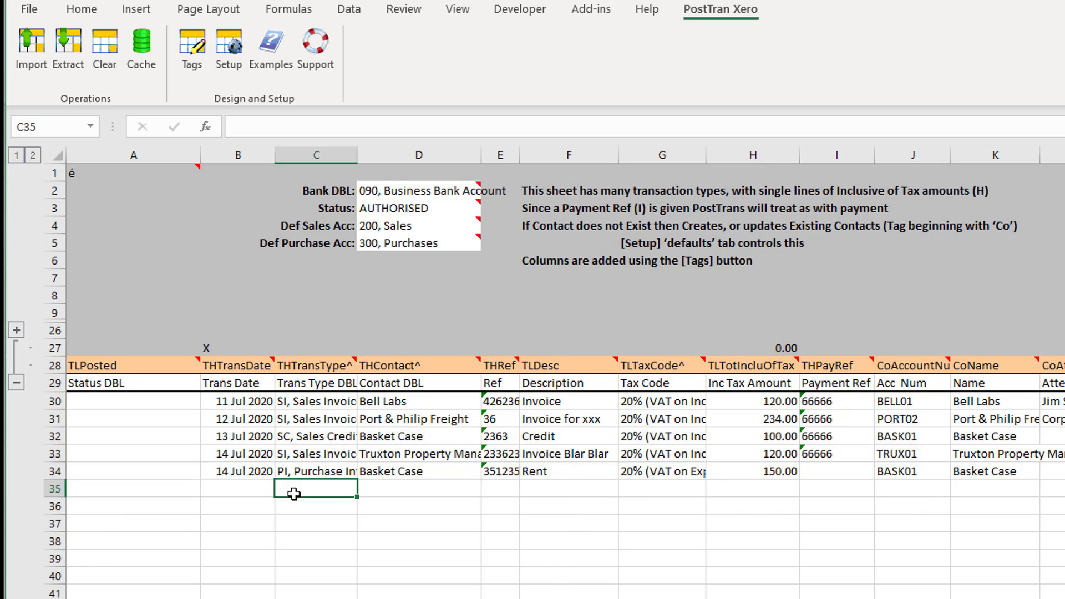
Start importing the sheet's transactions into Xero and review the posting summary of the Bell Labs sales invoice
left_click(35, 46)
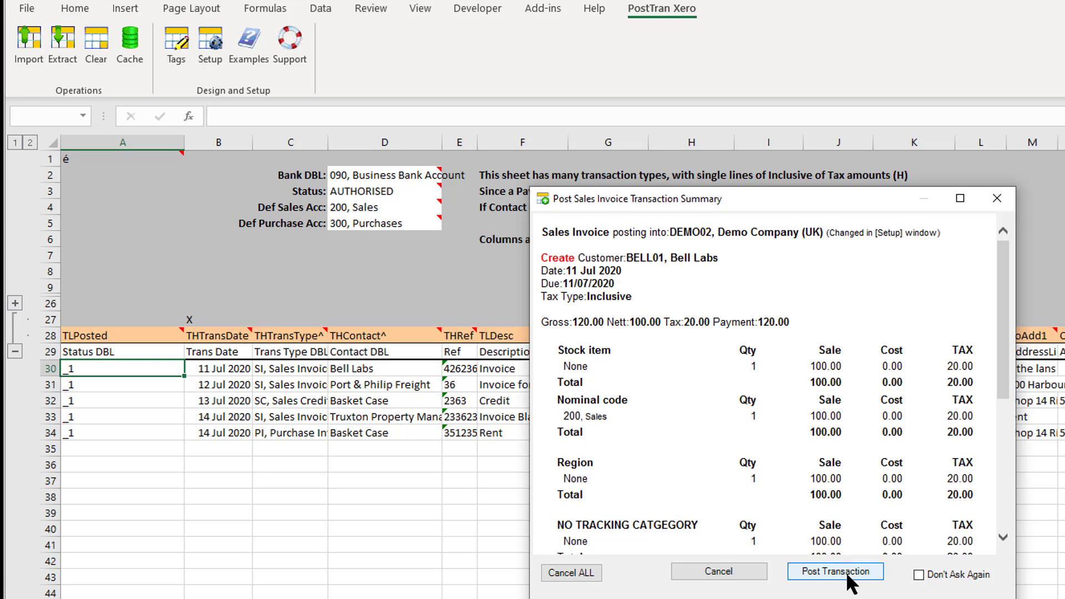
scroll(999, 397, "down", 1)
scroll(996, 407, "down", 2)
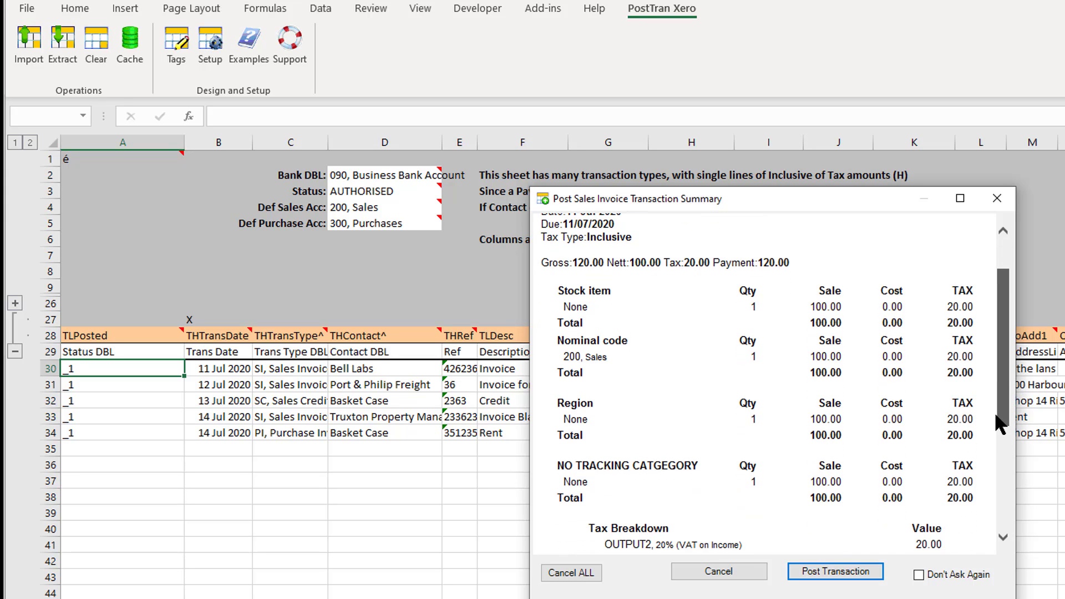
scroll(994, 412, "down", 2)
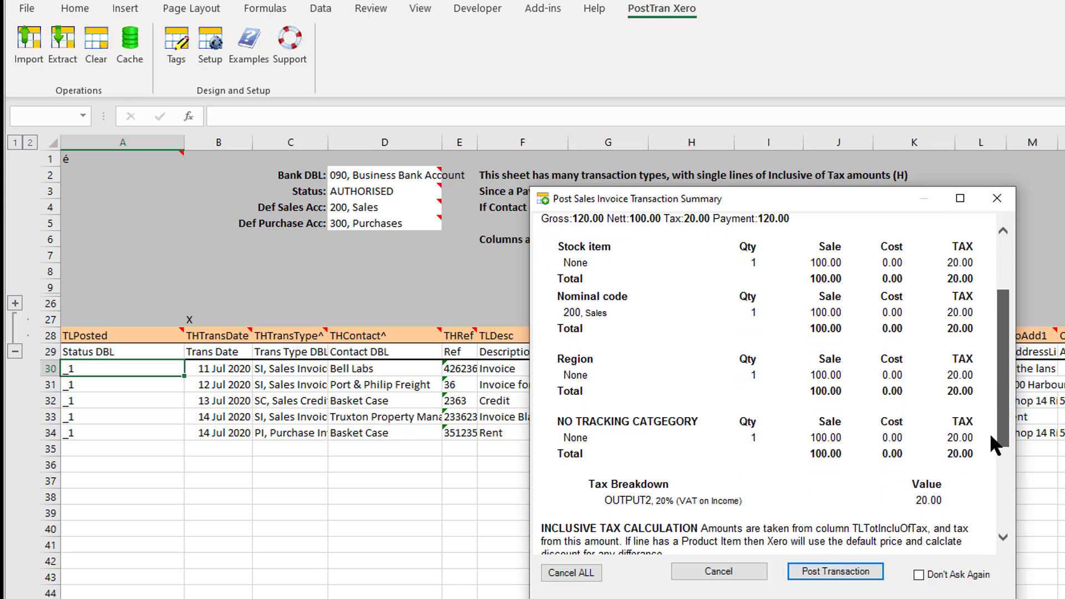
Post the Bell Labs invoice and the remaining transactions, turning off further posting confirmations
left_click(837, 569)
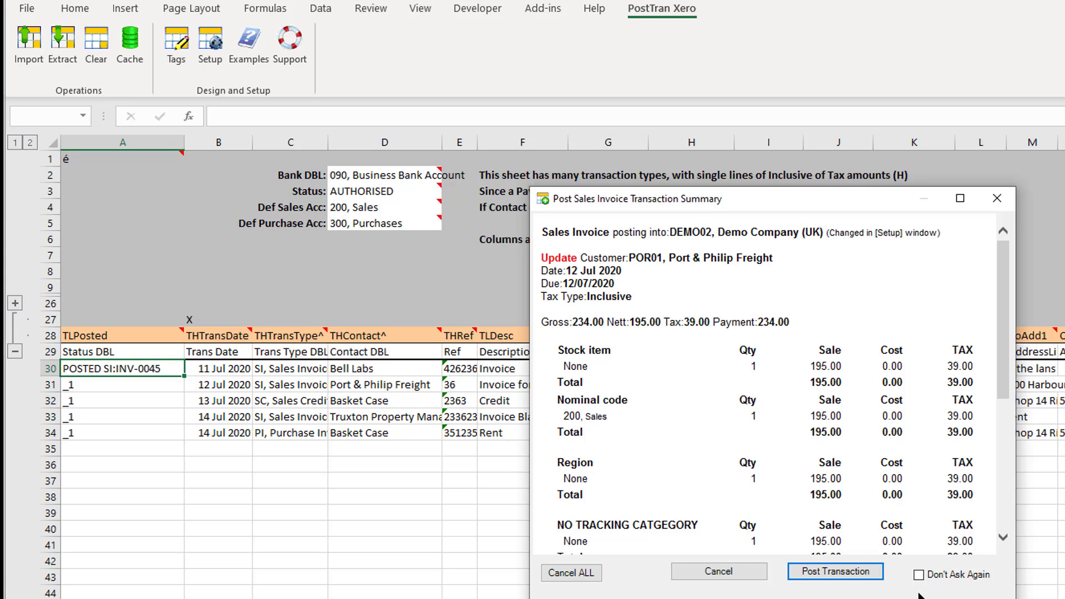
left_click(918, 575)
left_click(832, 572)
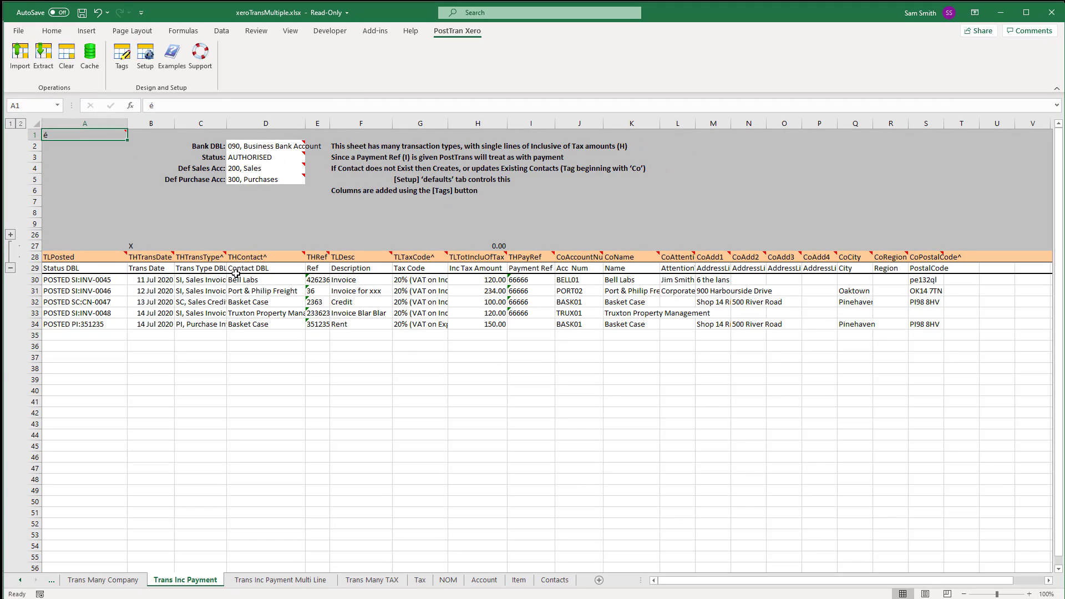
Open the Bell Labs contact in Xero from row 30 and examine its contact details, July income and recent activity
left_click(277, 315)
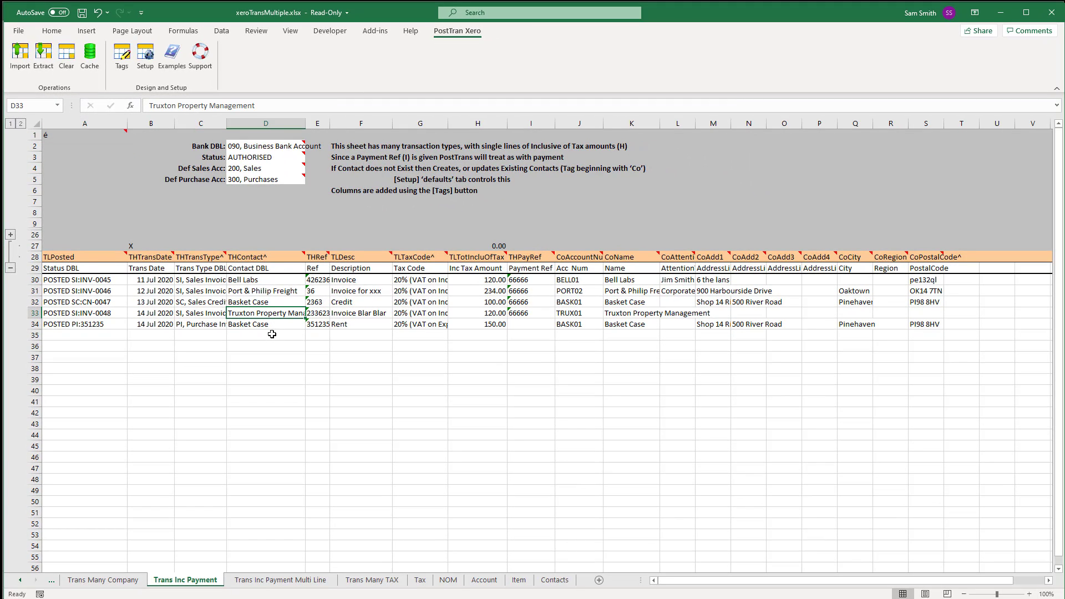
double_click(256, 280)
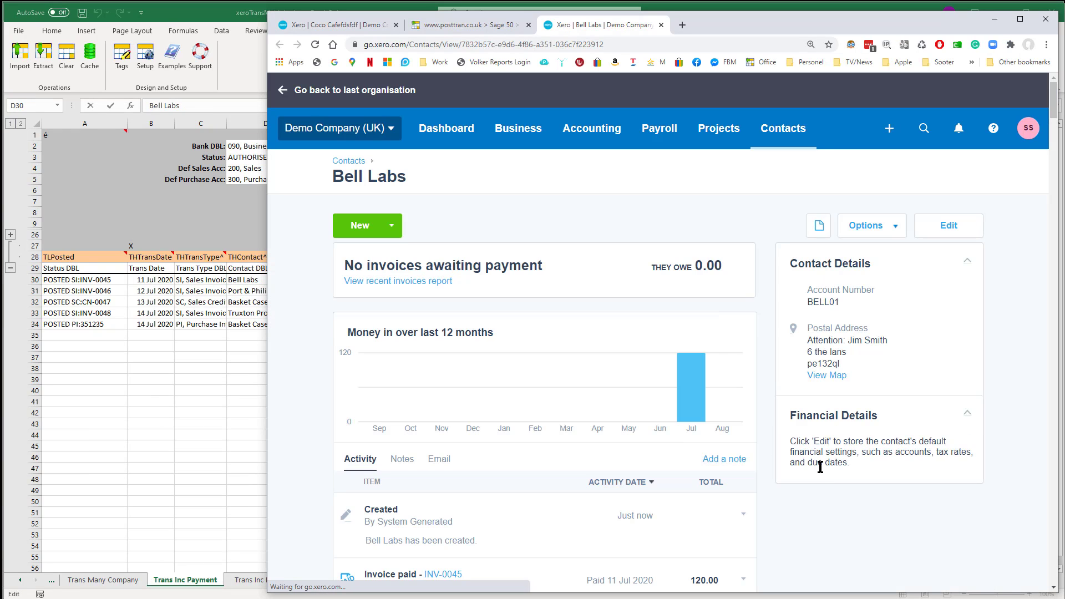
scroll(309, 498, "down", 1)
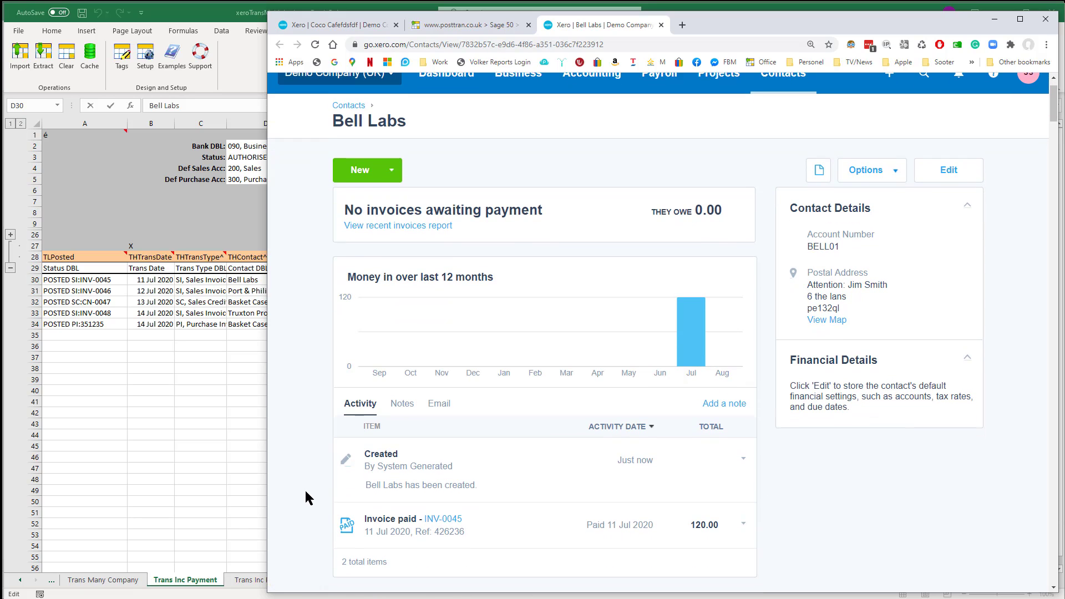
mouse_move(686, 312)
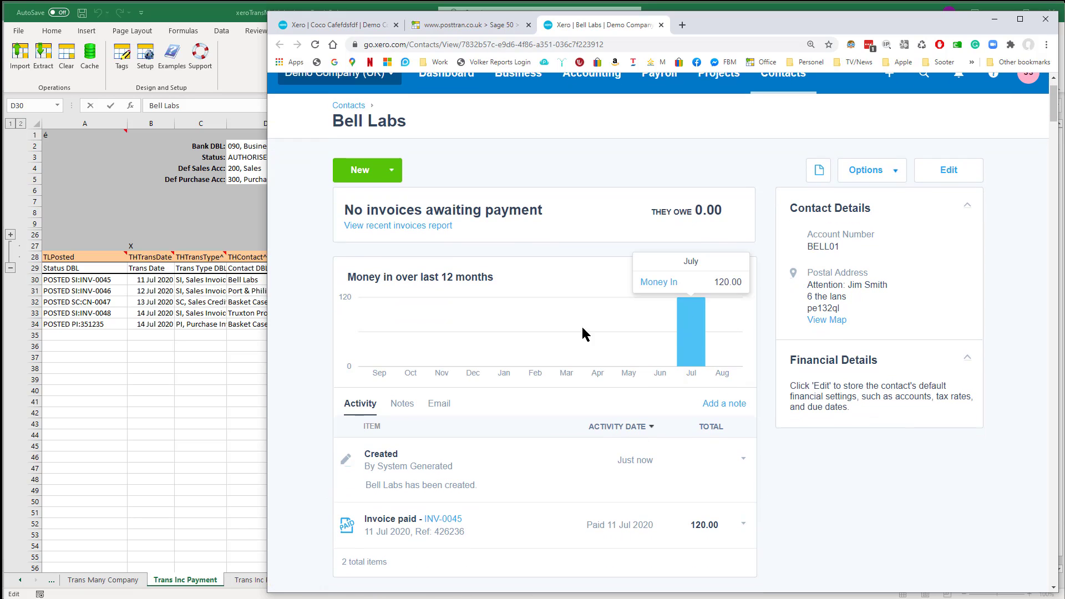
Look up the posted sales invoice of row 31 in Xero and open the Bell Labs invoice from the paid invoices list
left_click(143, 326)
left_click(96, 292)
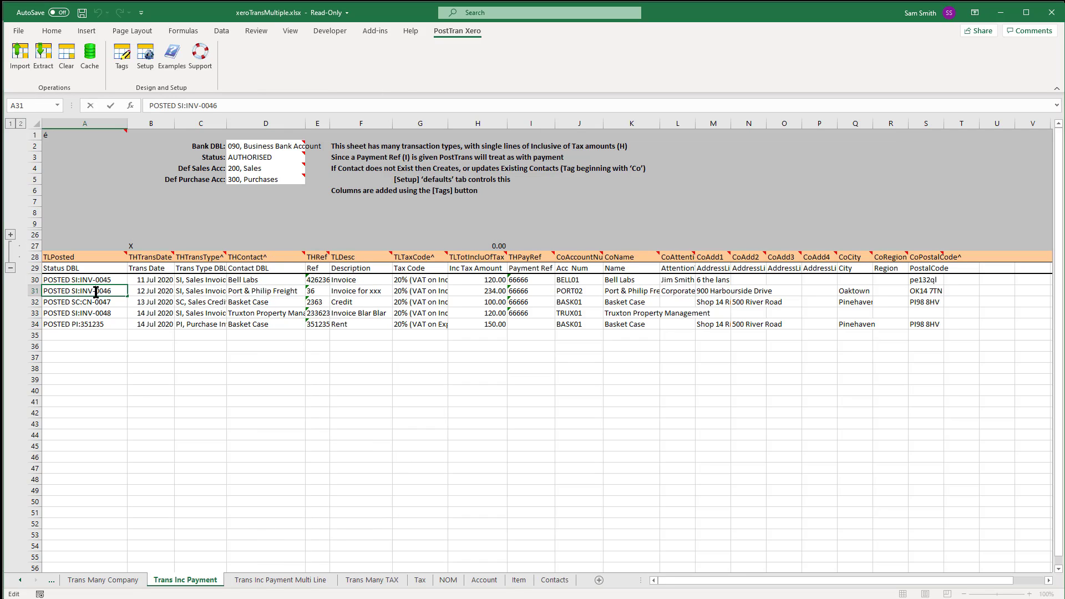
key("alt+Tab")
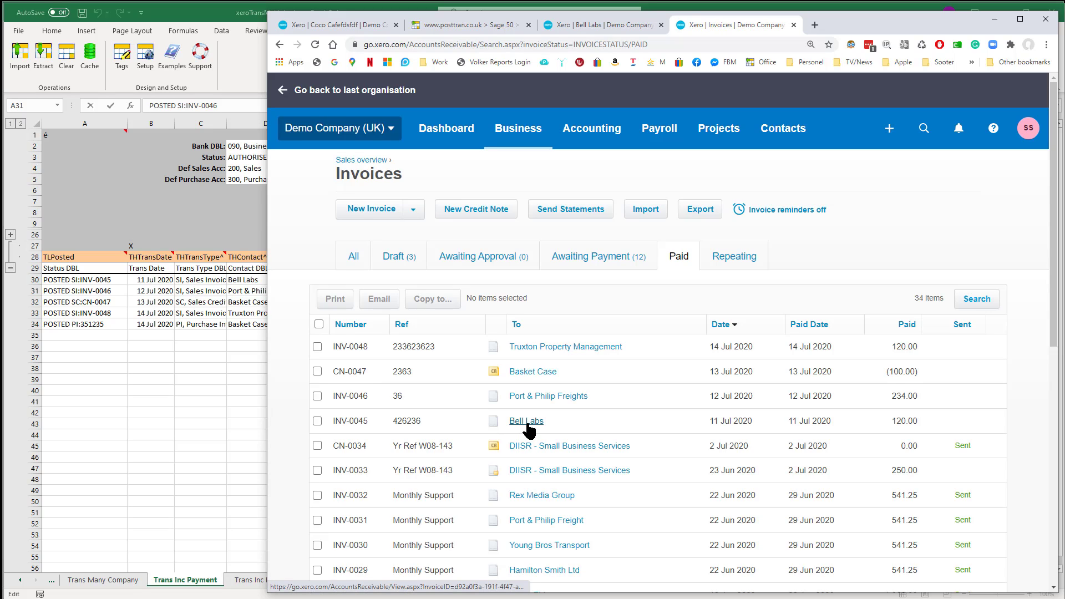
left_click(347, 428)
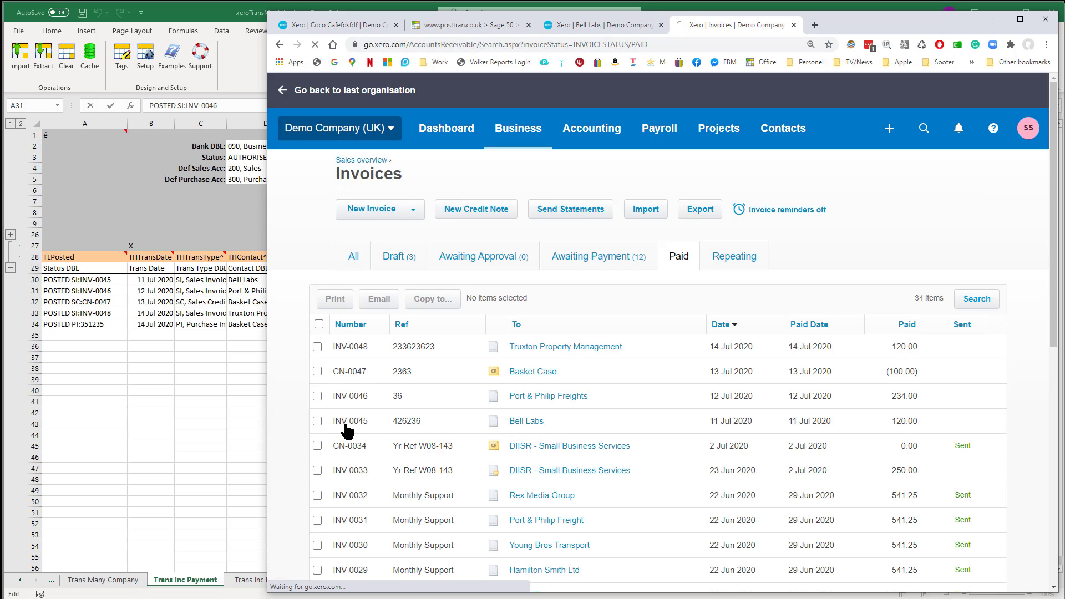